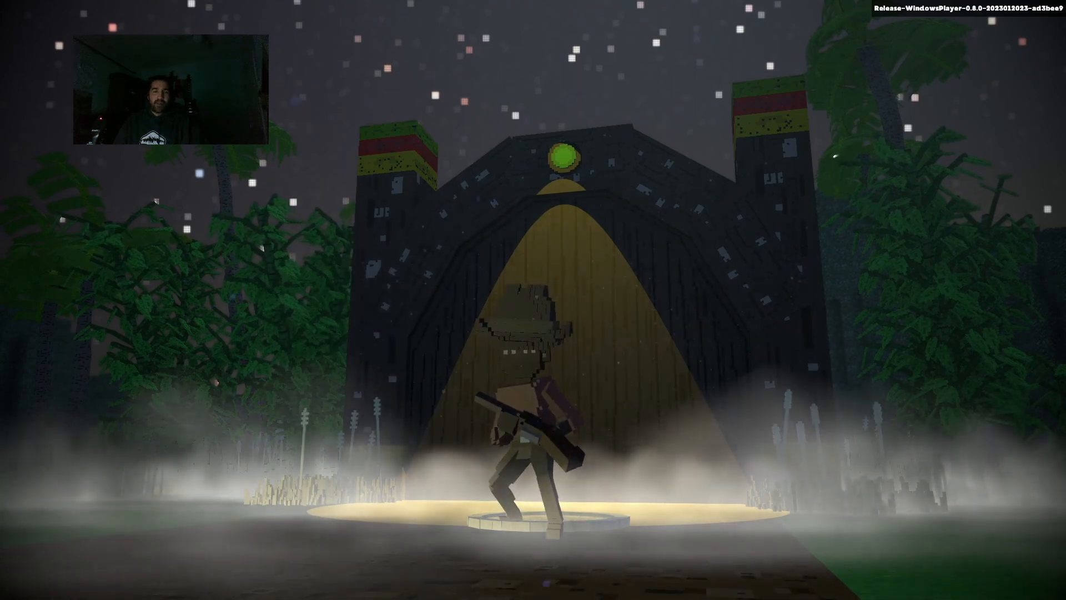
- Playtest the spotlit jungle gate by walking the character up to it, around its open door and back to the entrance
key(w)
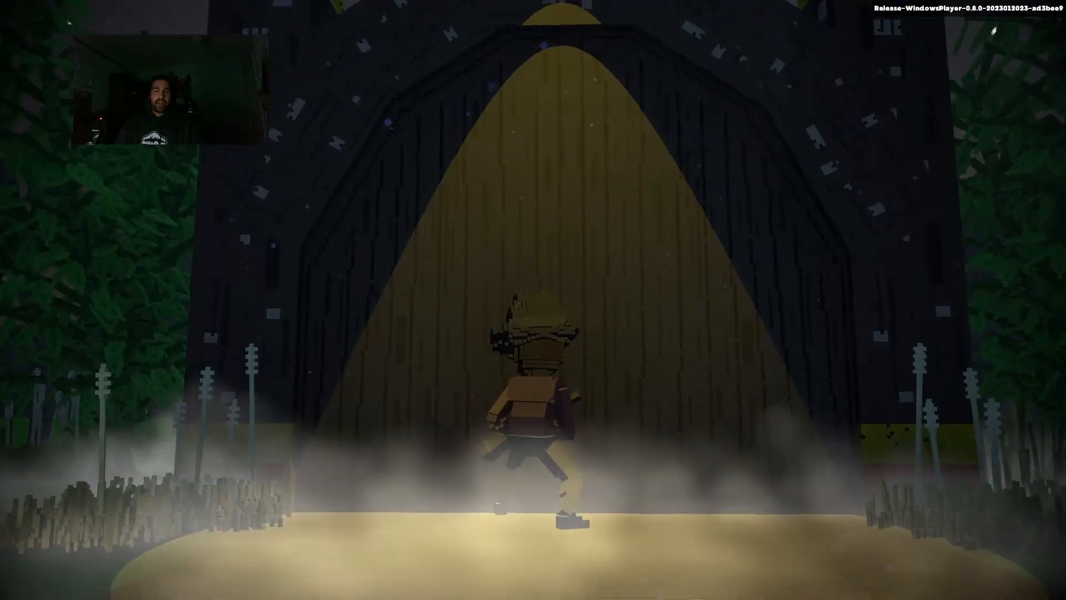
key(w)
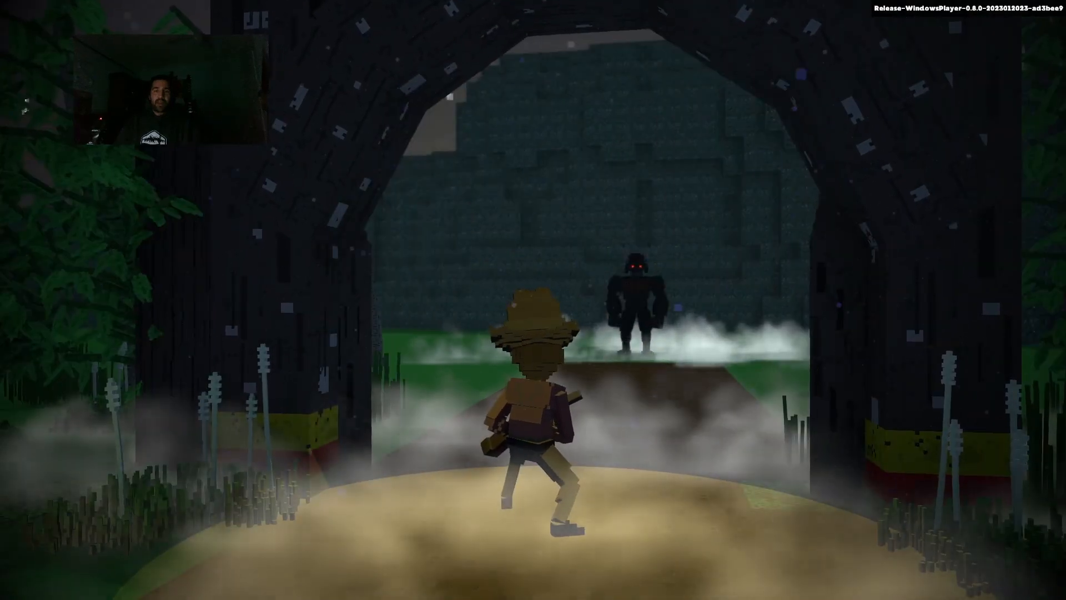
key(a)
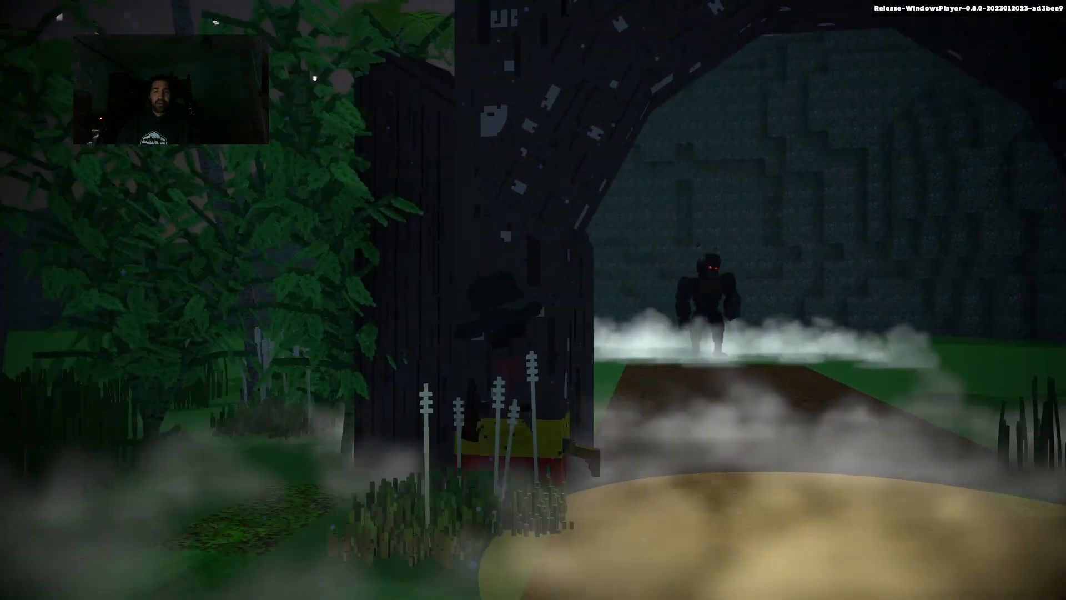
key(w)
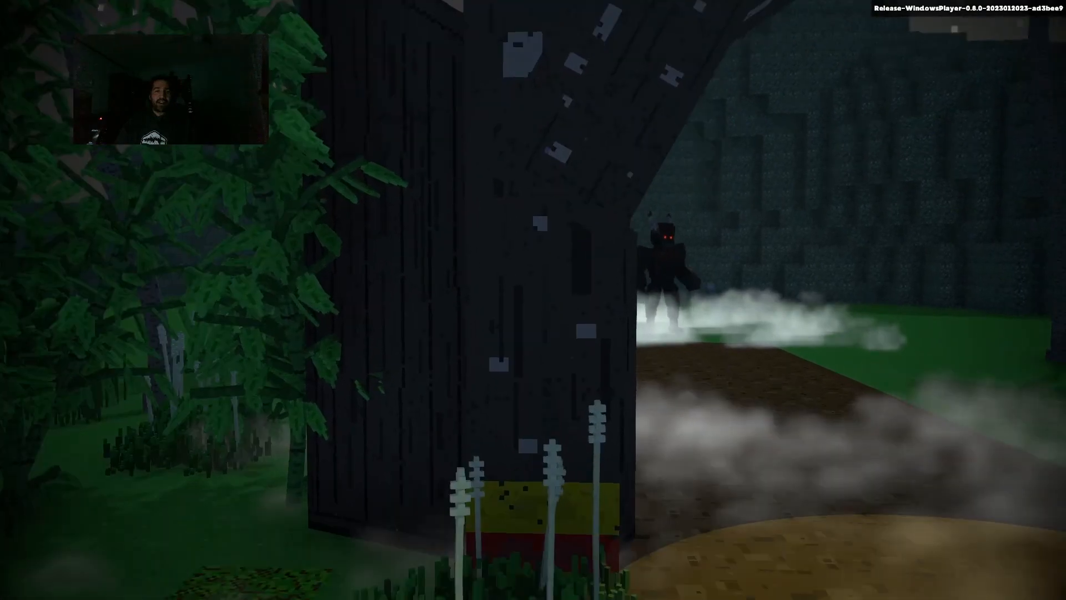
key(s)
key(w)
key(s)
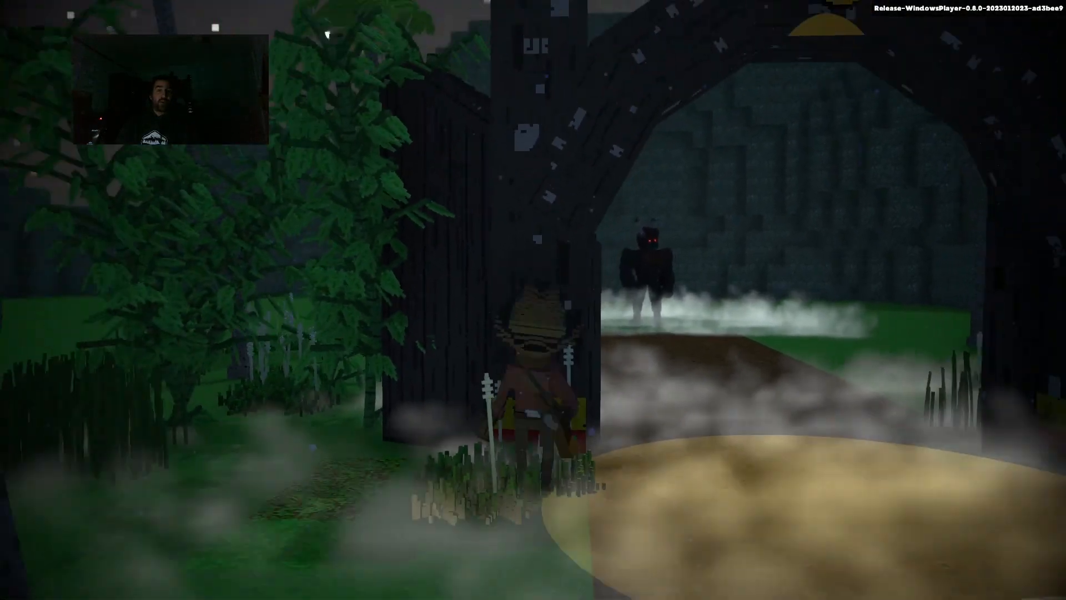
key(d)
key(w)
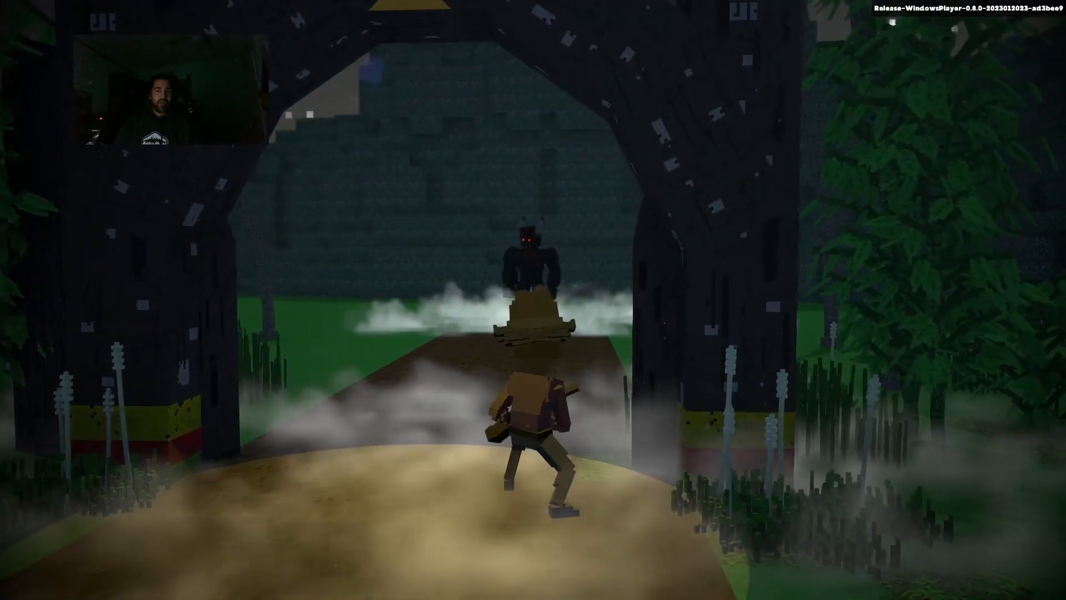
key(s)
key(w)
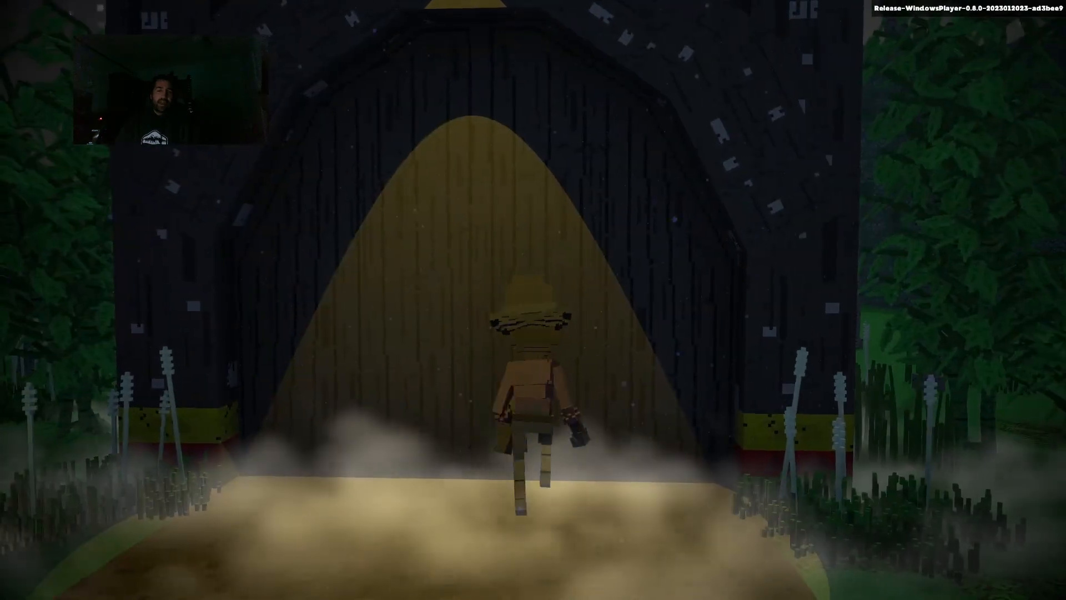
- Back the character away from the spotlit gate and approach it again to examine how its doors open and close
key(a)
key(d)
key(a)
key(s)
key(d)
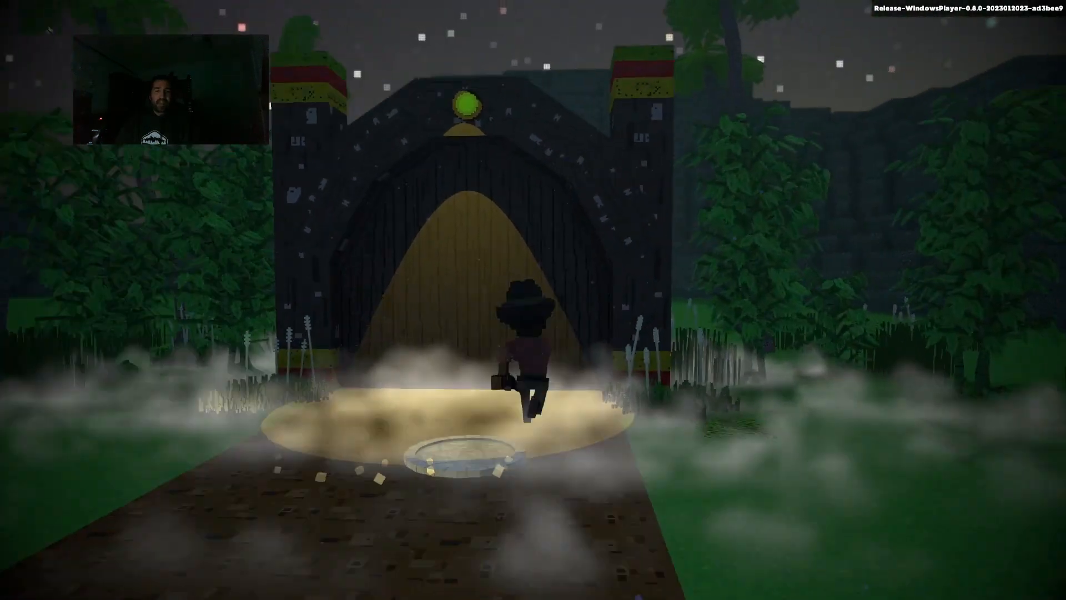
key(w)
key(s)
key(a)
key(w)
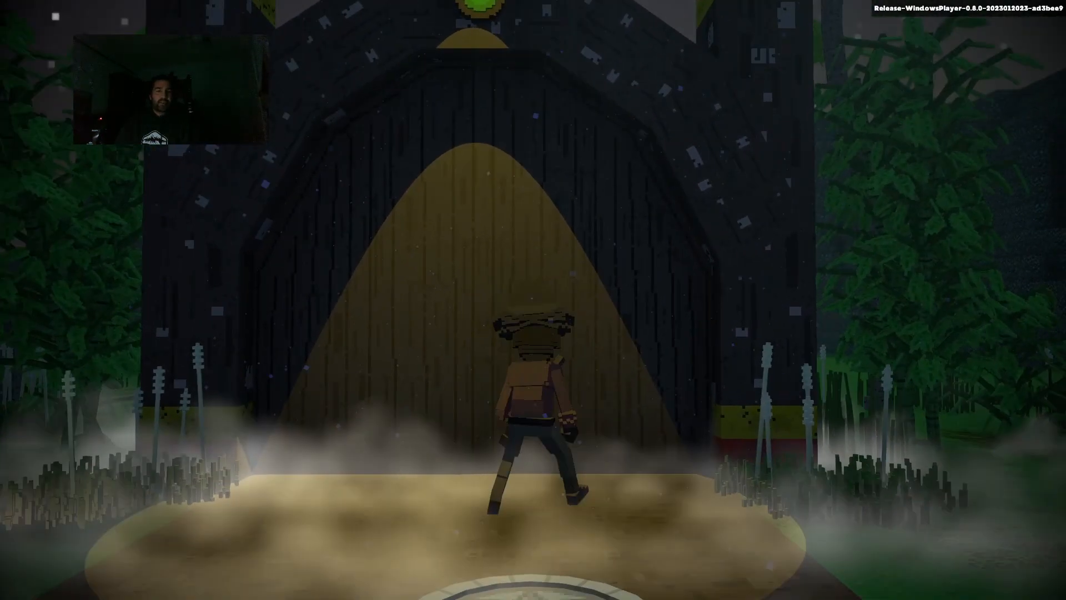
key(s)
key(a)
key(w)
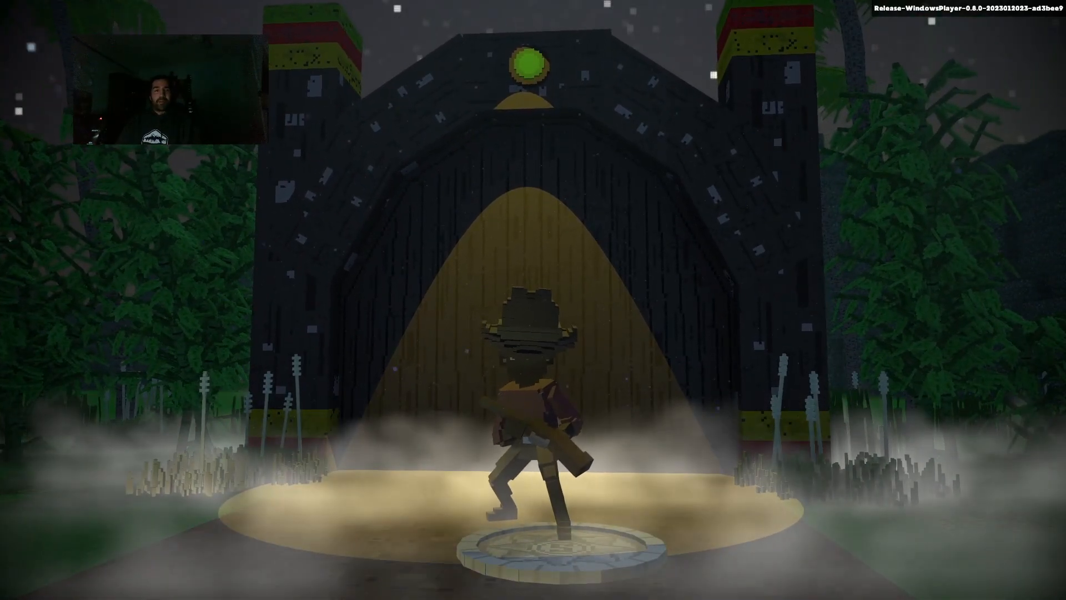
- Run past the jungle gate to the bare gate in the open field and test its doors from both sides
key(w)
key(w)
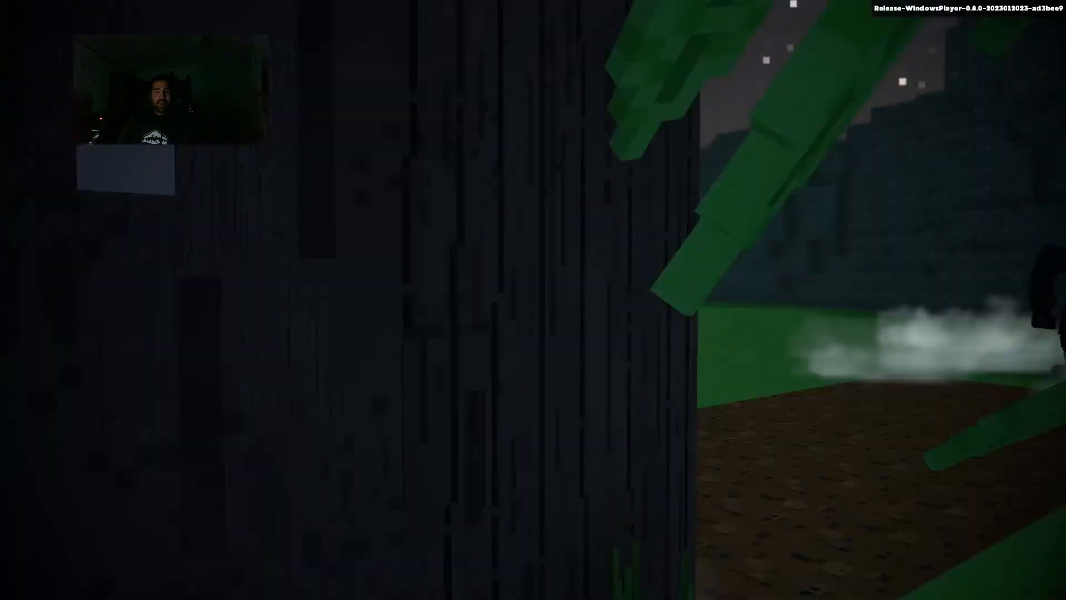
key(w)
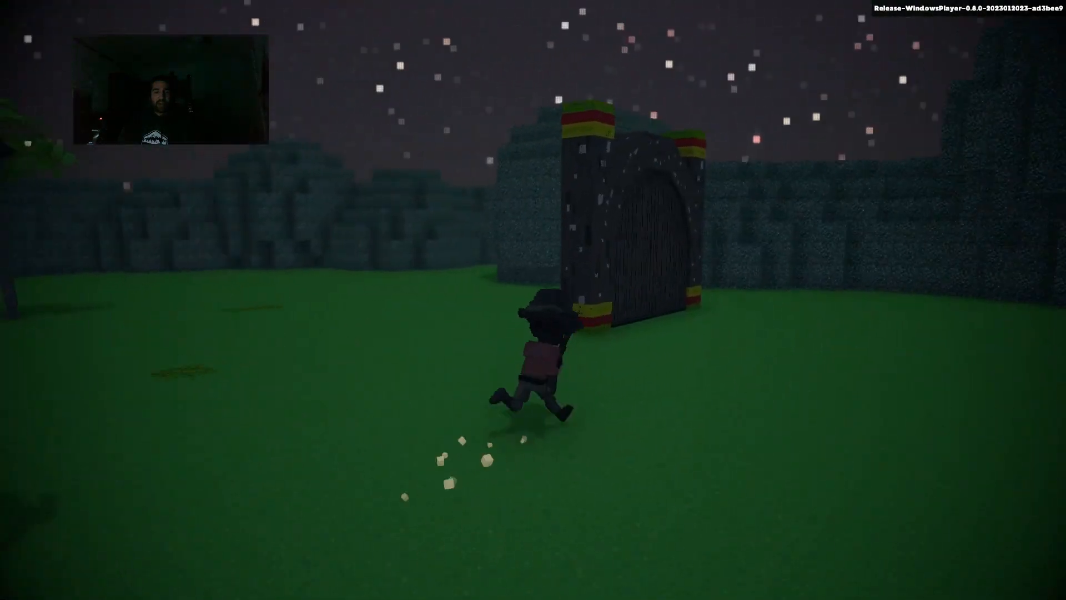
key(w)
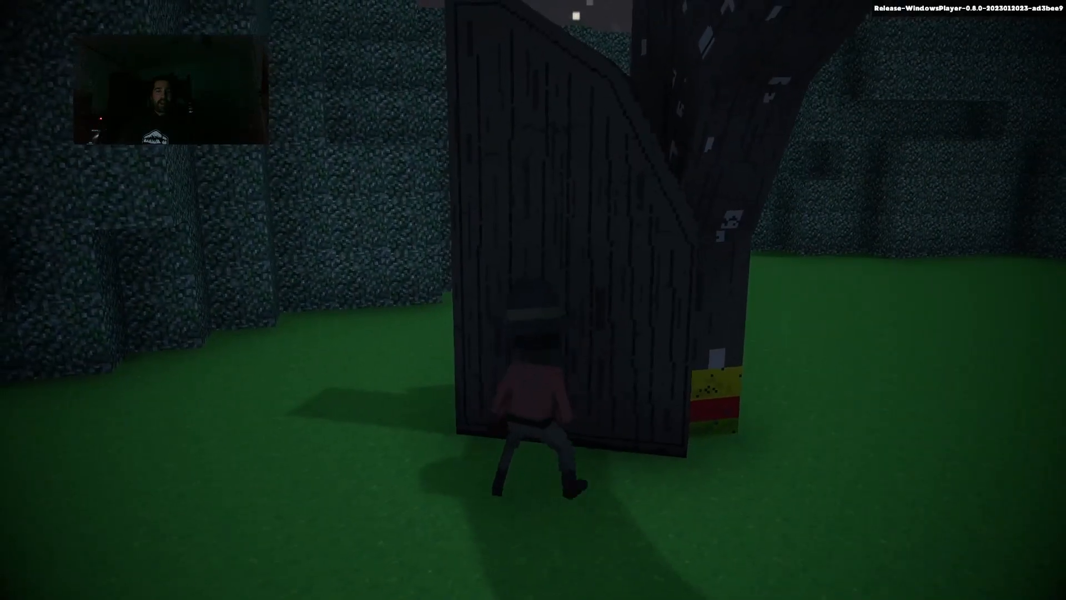
key(w)
key(w)
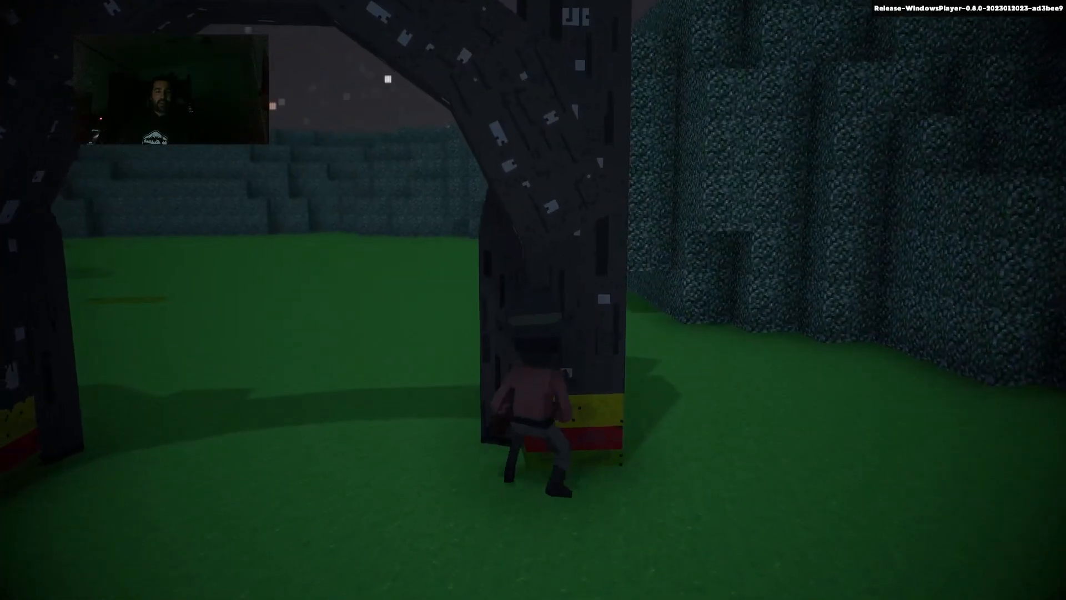
key(w)
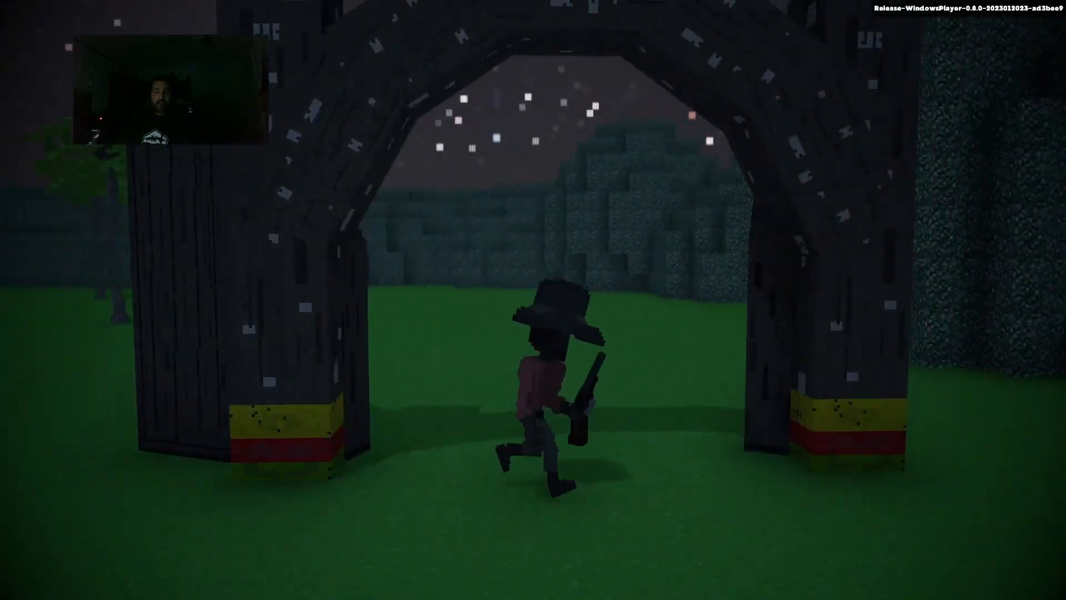
key(w)
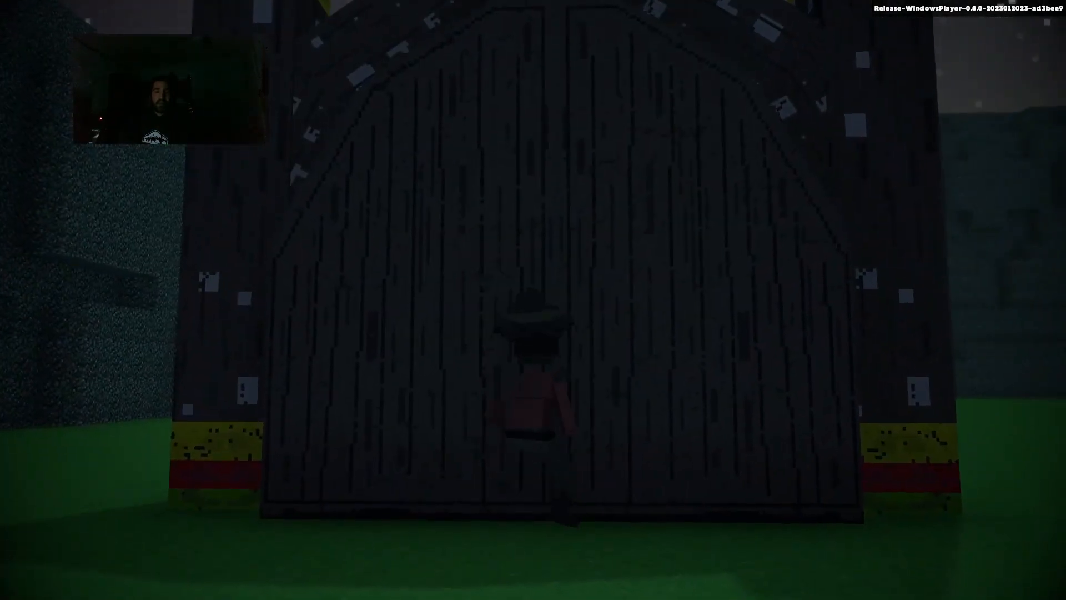
key(s)
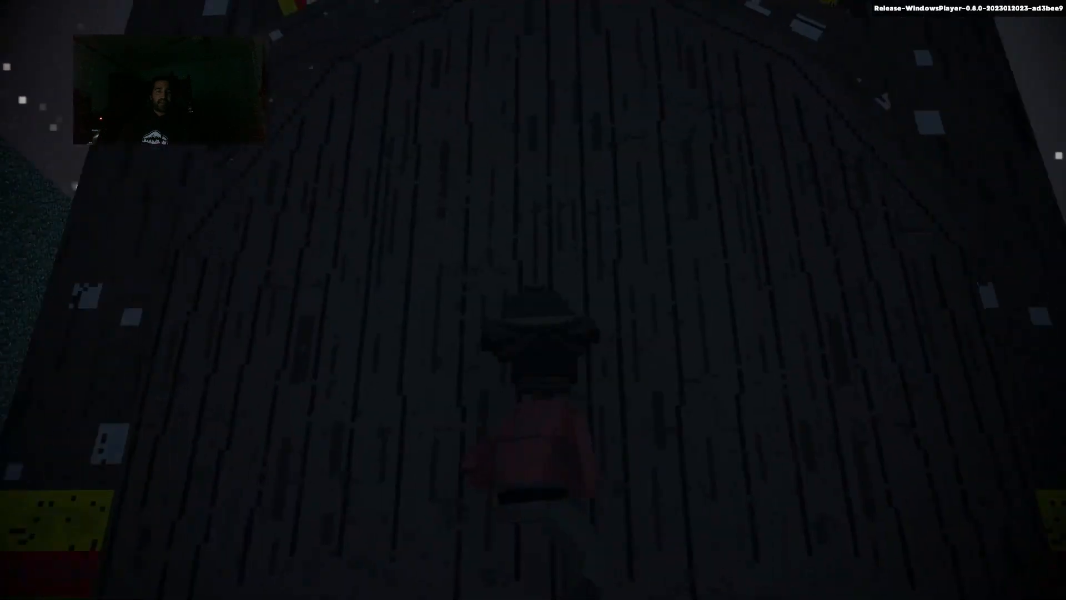
scroll(533, 300, down, 5)
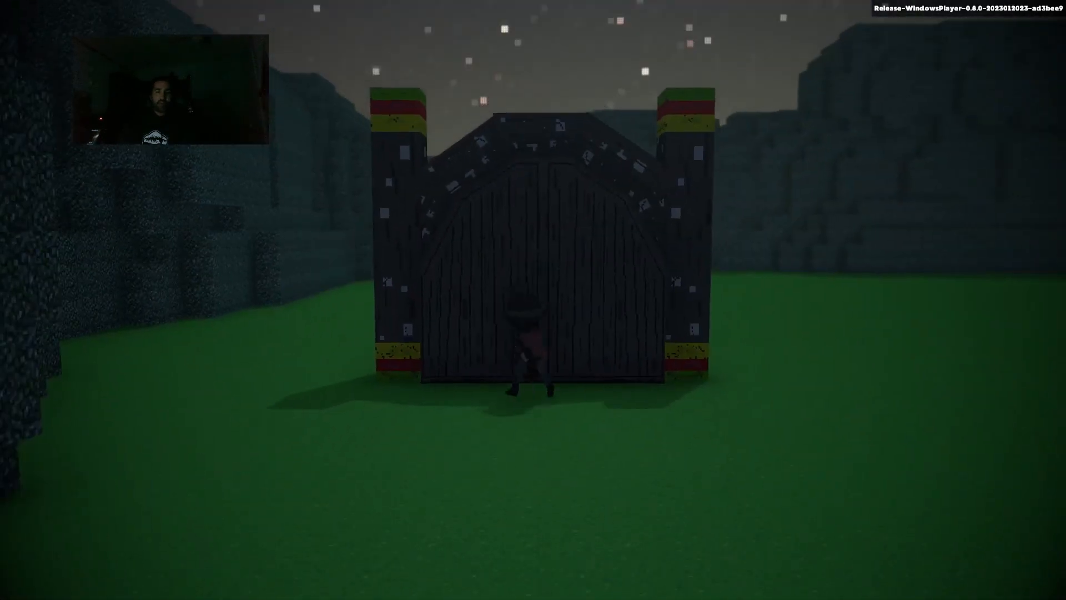
key(w)
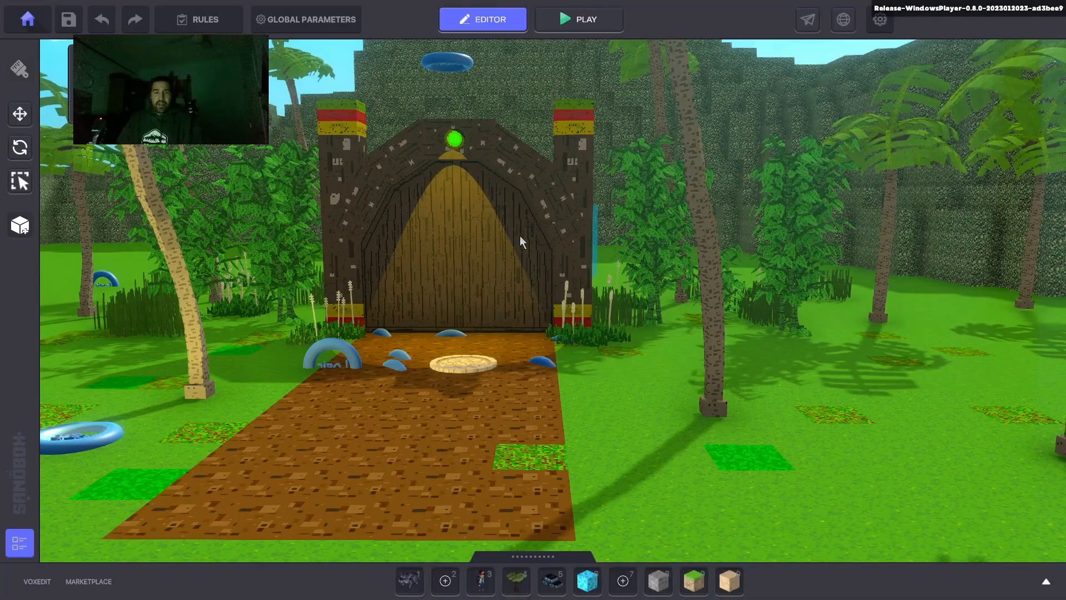
- Select the four hidden DOORHIDER blocks flanking the dirt path behind the gate and make them visible
scroll(489, 206, up, 3)
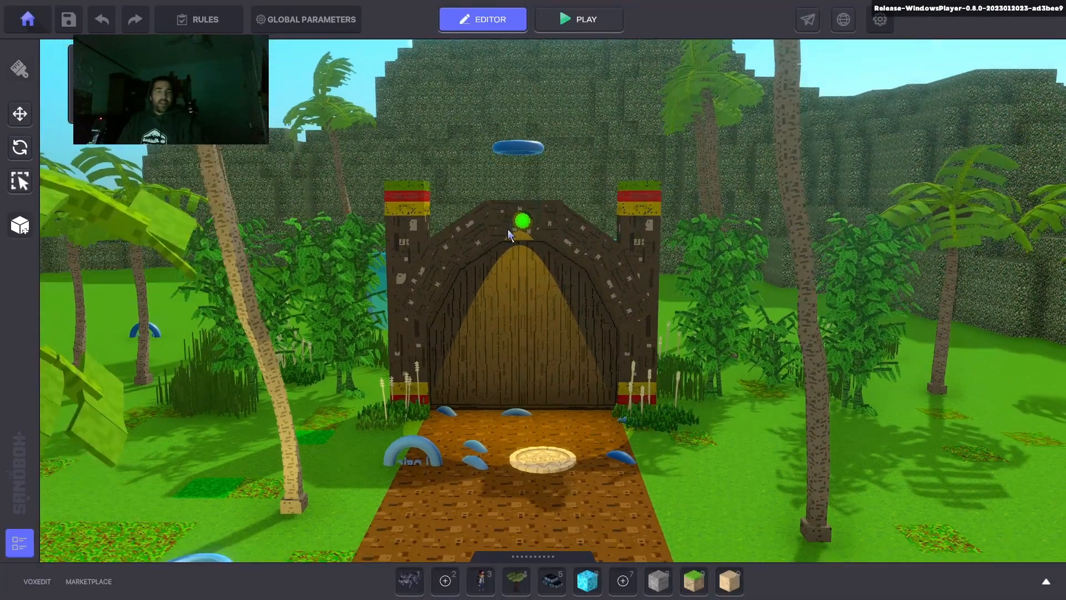
right_drag(638, 297, 397, 284)
scroll(397, 284, up, 3)
middle_drag(397, 284, 627, 375)
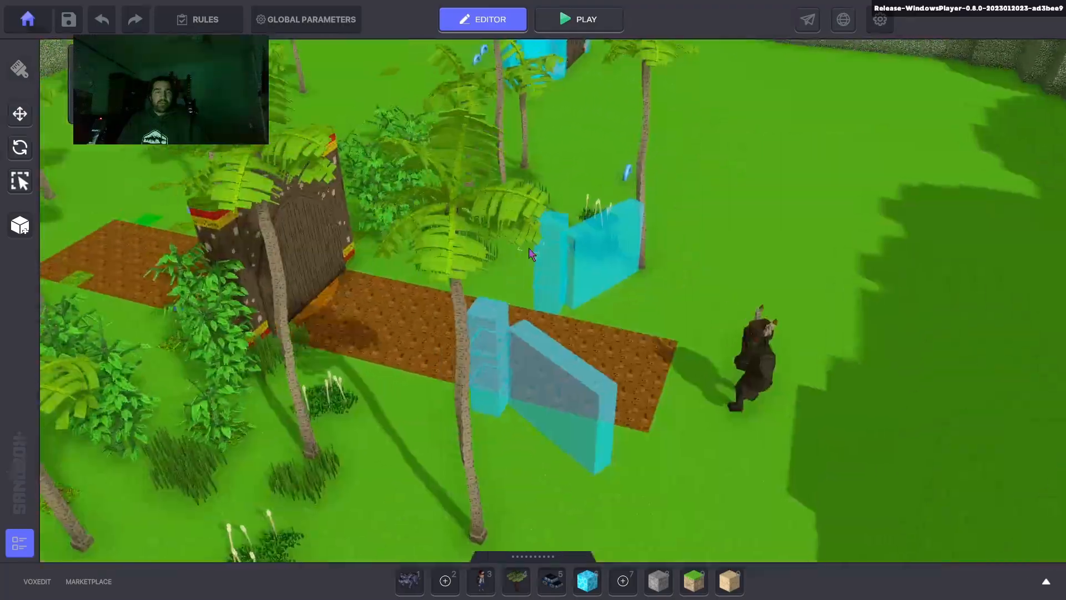
right_drag(627, 375, 408, 275)
scroll(394, 278, up, 3)
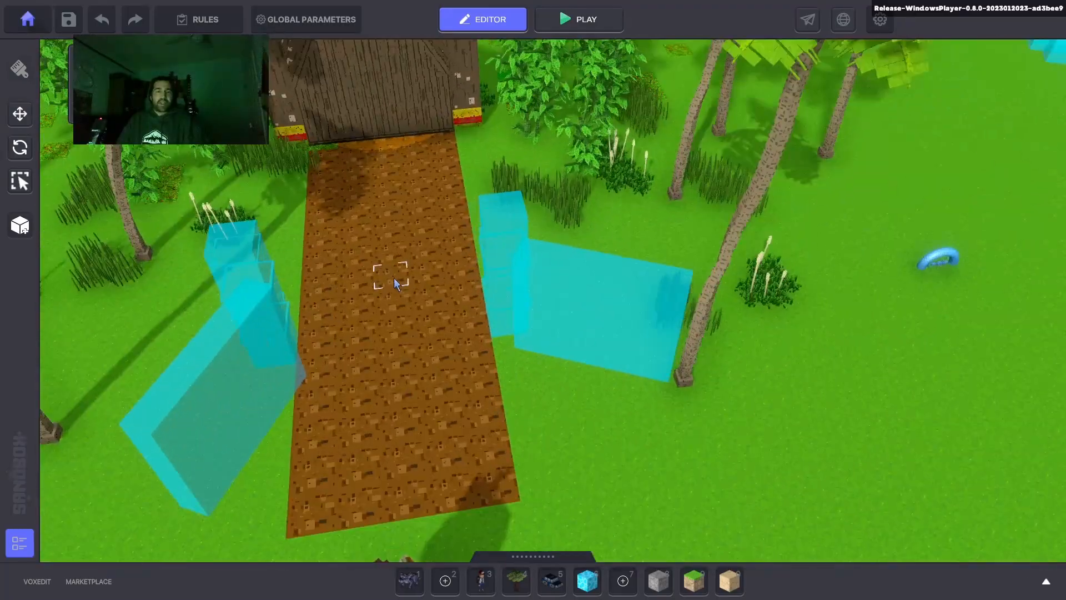
click(520, 296)
shift+click(503, 222)
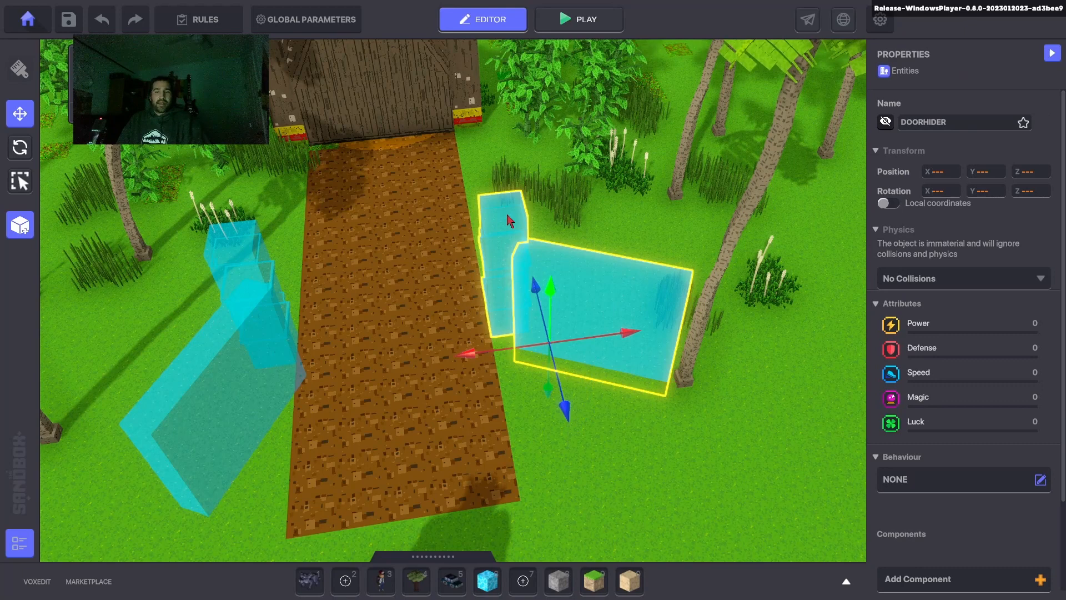
shift+click(250, 244)
shift+click(295, 342)
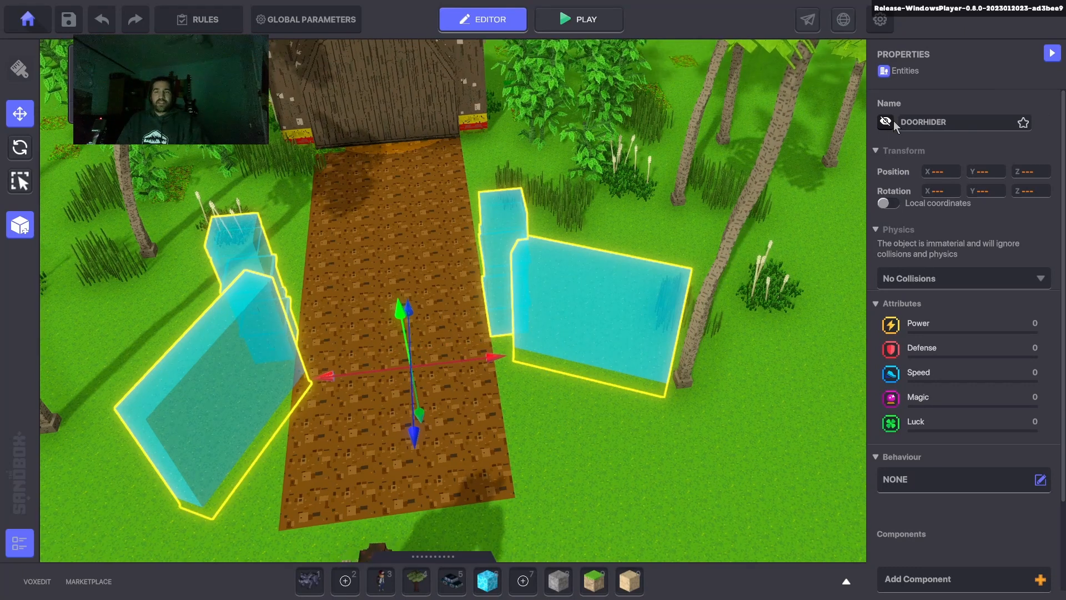
click(893, 122)
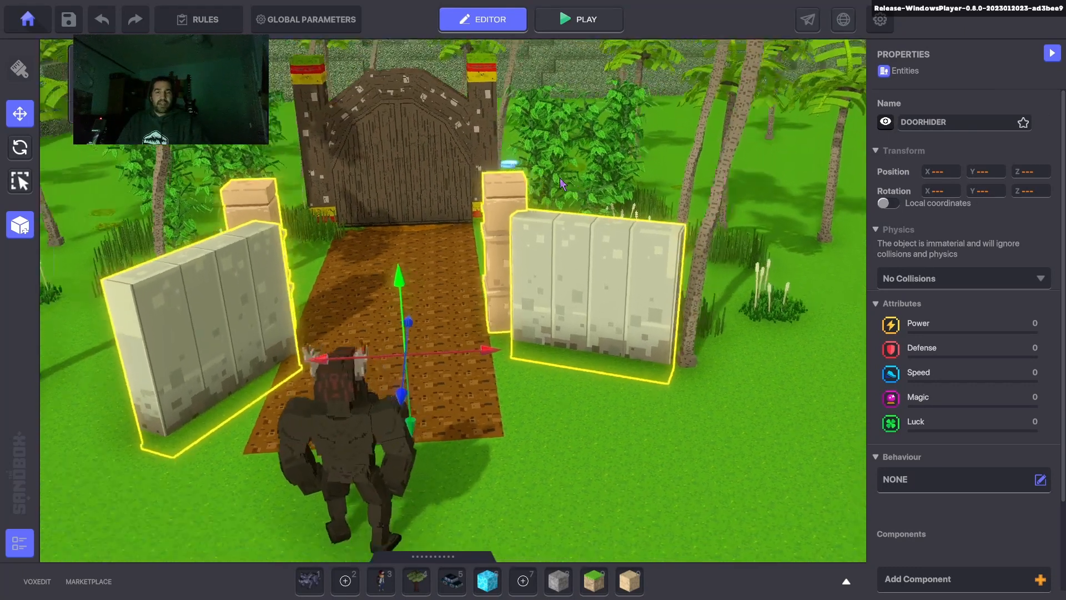
- Check one wall and one pillar beside the path individually, and reselect all four DOORHIDER blocks together
right_drag(563, 183, 429, 175)
right_drag(502, 248, 481, 255)
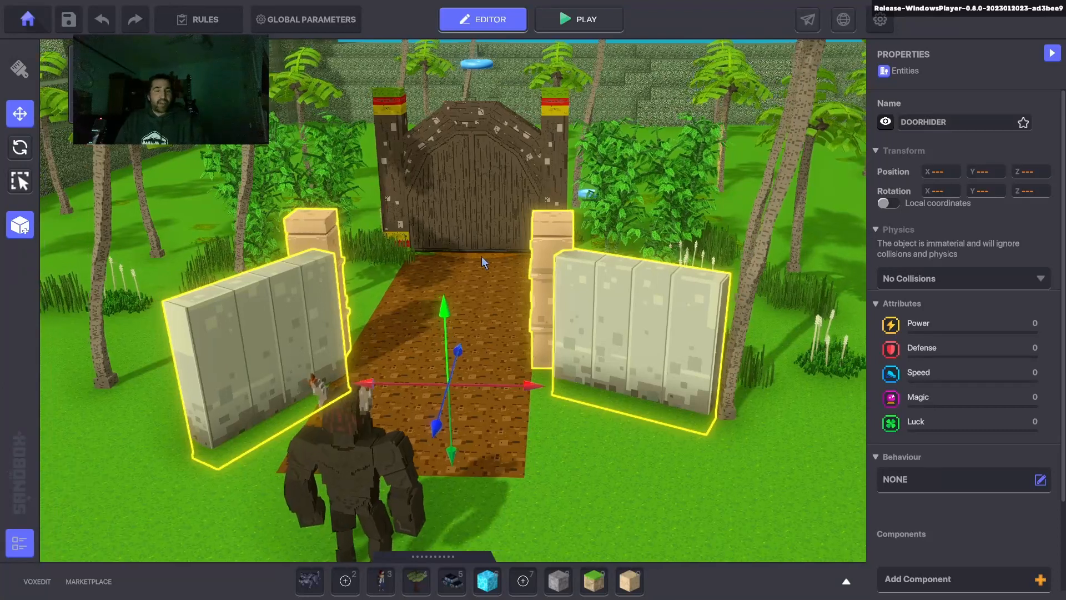
scroll(485, 255, up, 2)
click(685, 314)
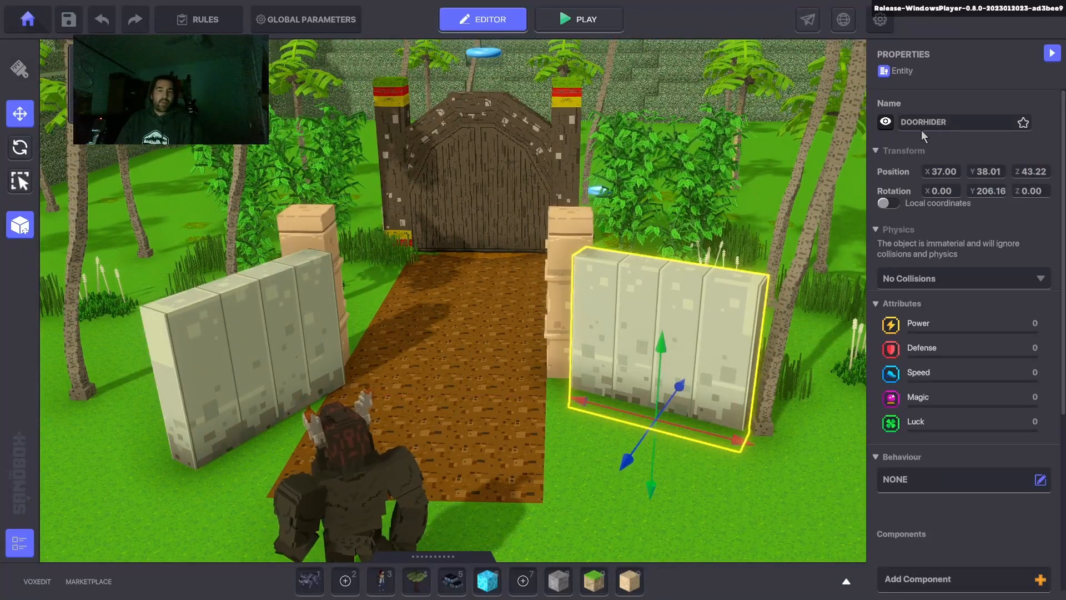
click(568, 289)
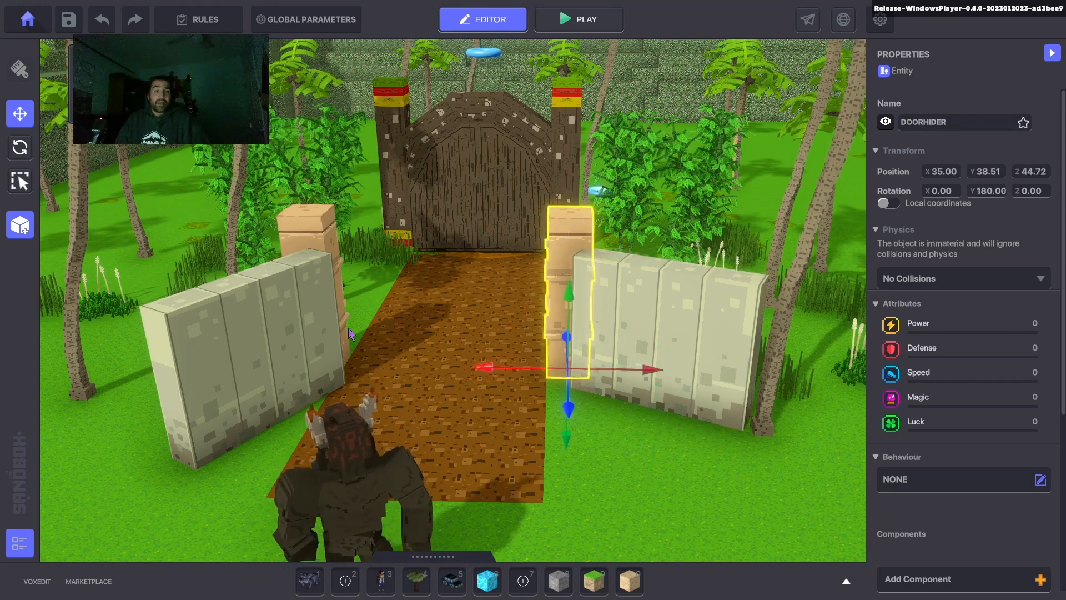
click(631, 311)
shift+click(282, 277)
shift+click(317, 222)
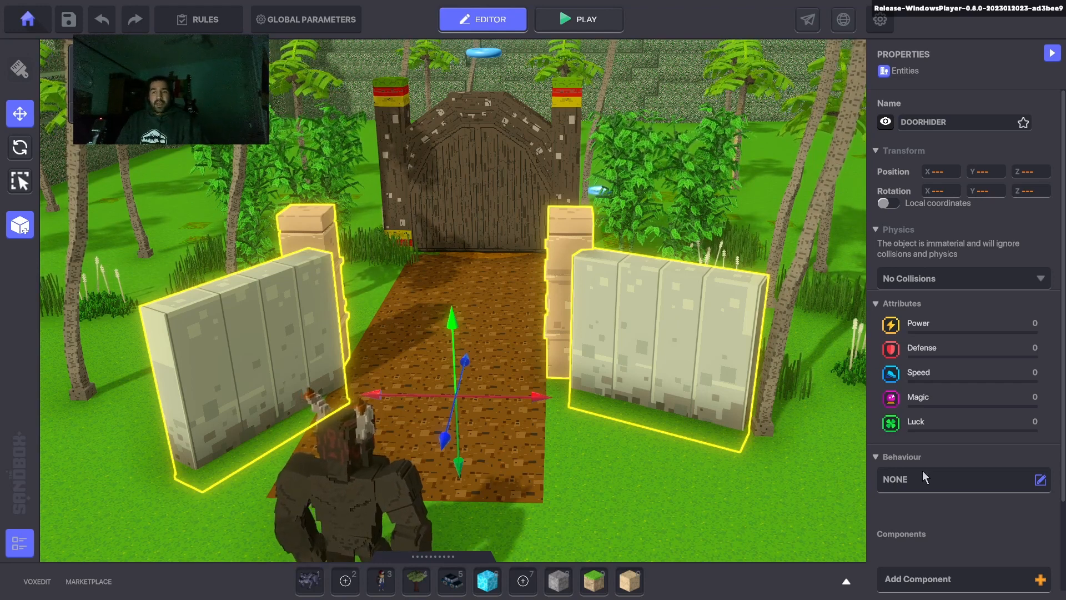
- Assign the synchronized [MP] Actor Property Switcher behaviour to the selected DOORHIDER blocks and open their logic settings
click(937, 477)
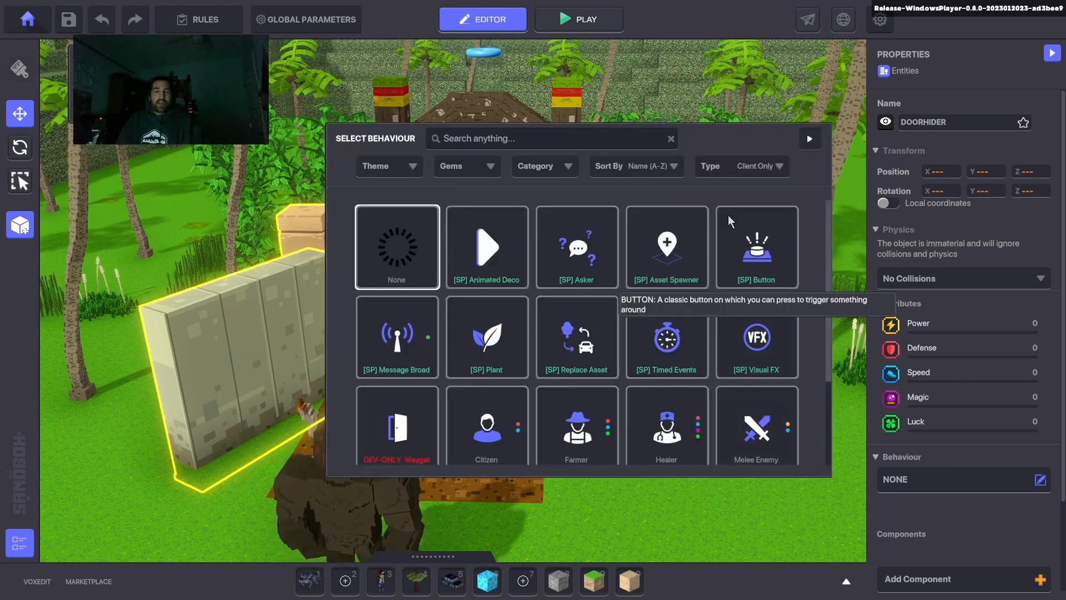
click(758, 166)
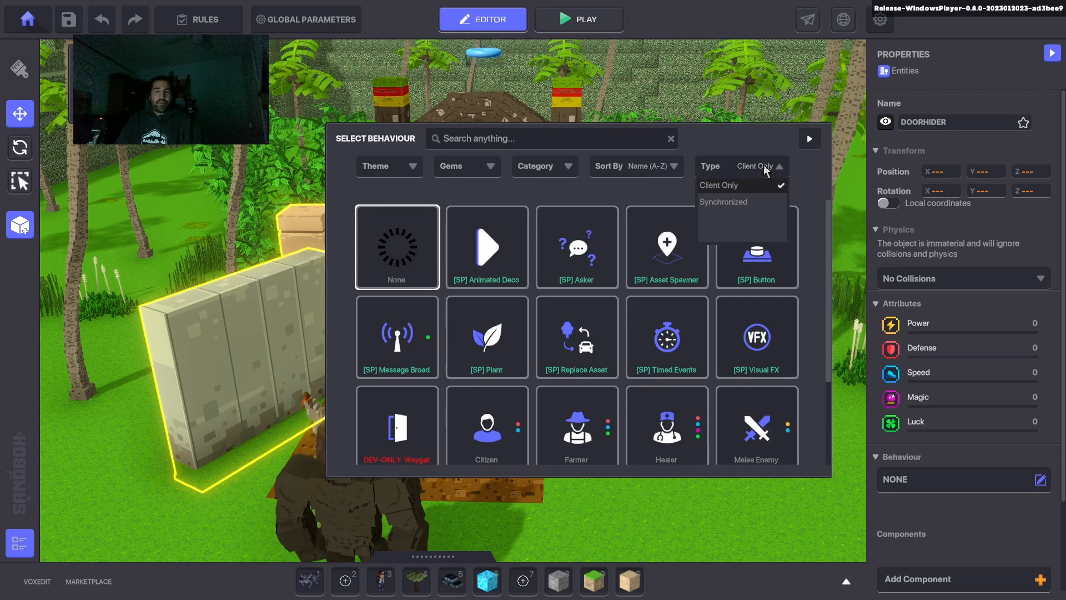
click(743, 203)
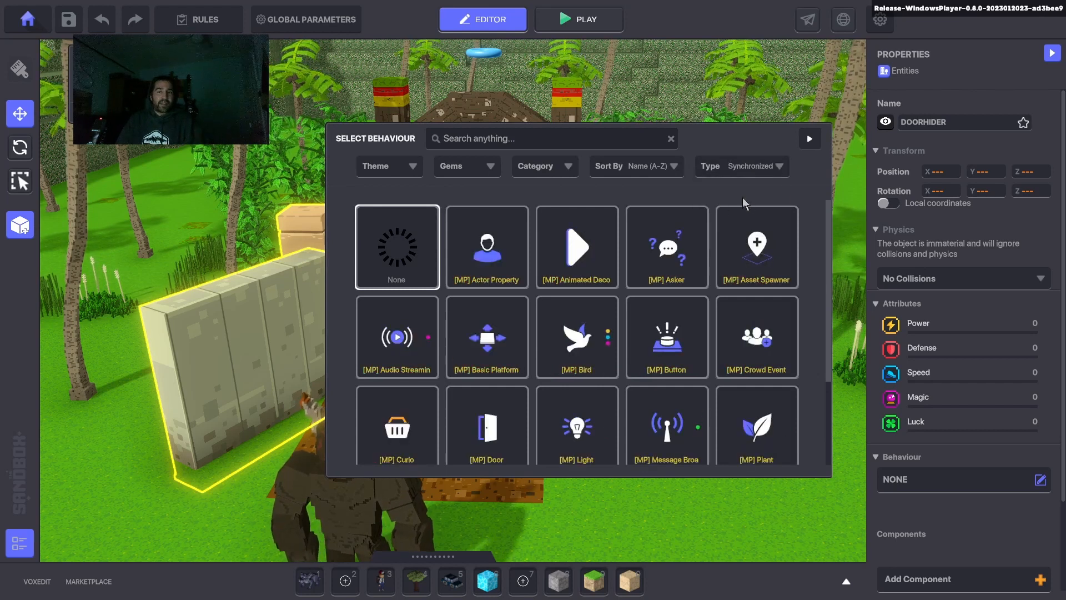
click(495, 260)
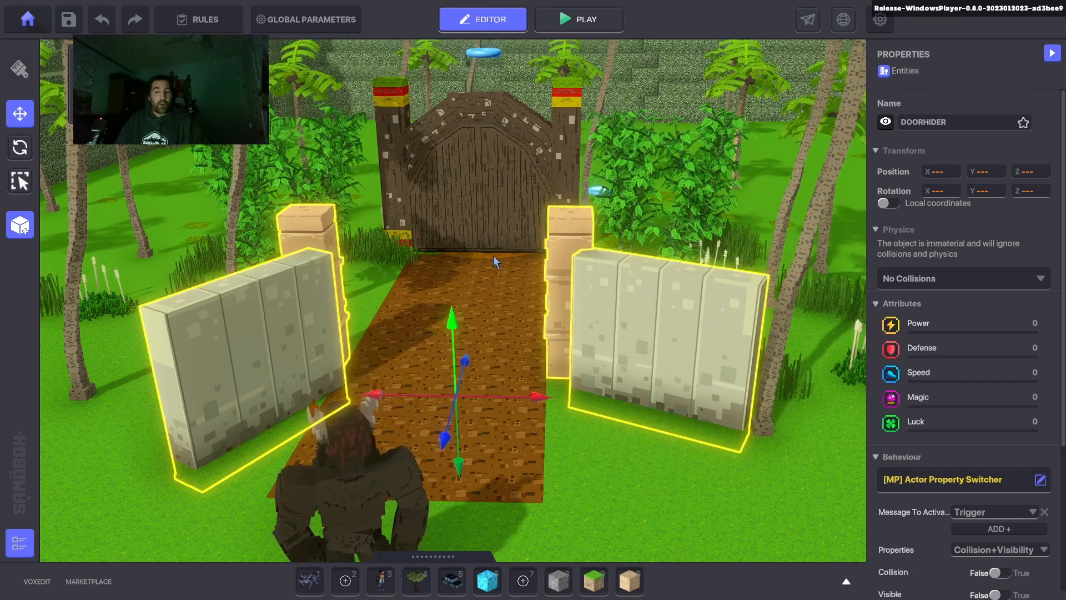
scroll(980, 377, down, 3)
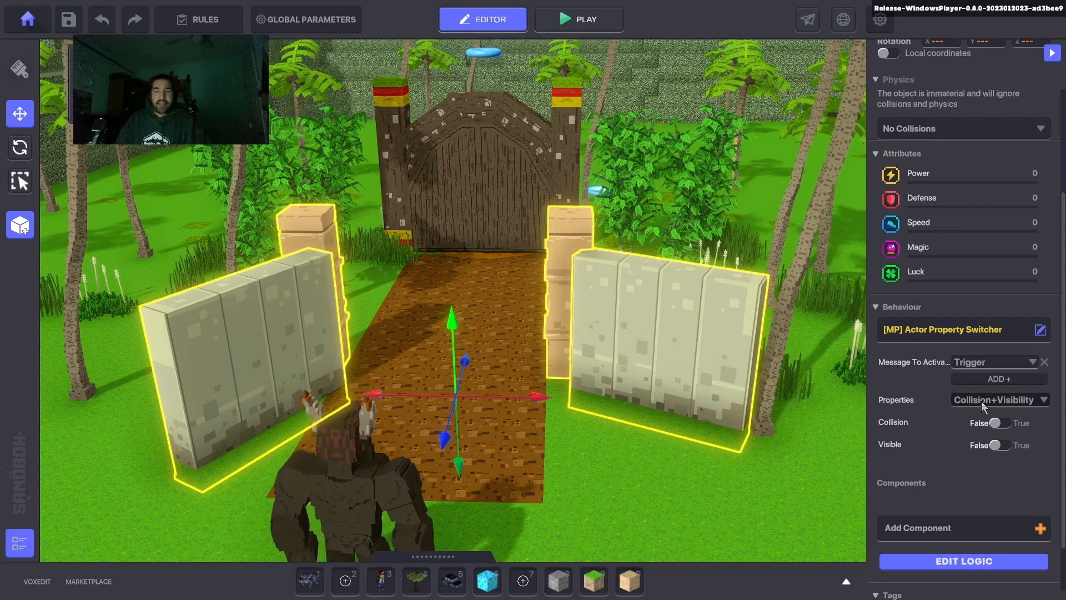
click(974, 560)
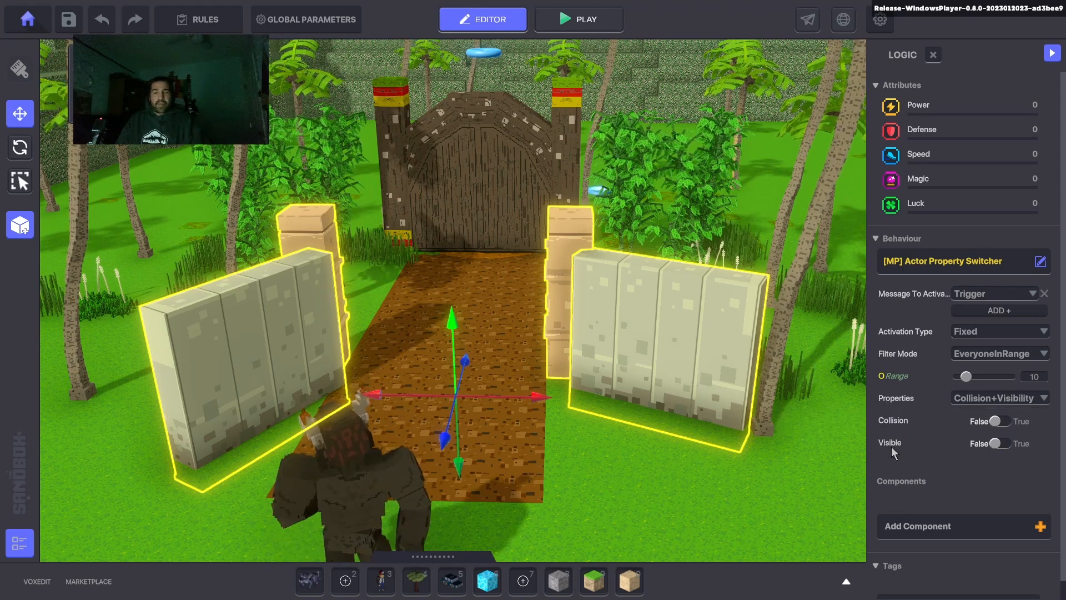
- Set the DOORHIDER blocks' activation message to a new message named On and their activation type to Toggle
click(981, 293)
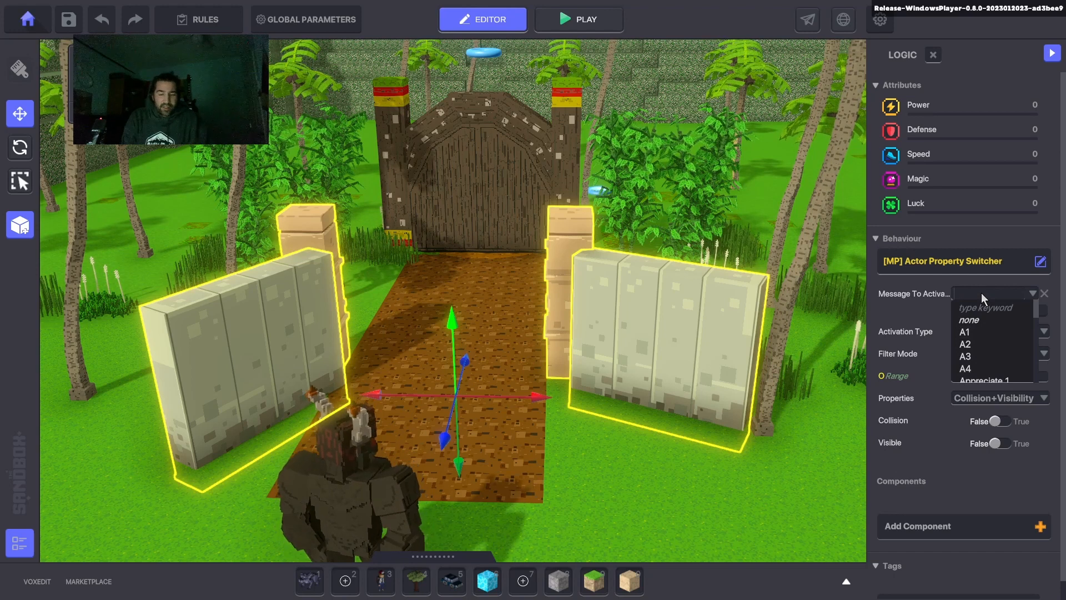
text(On)
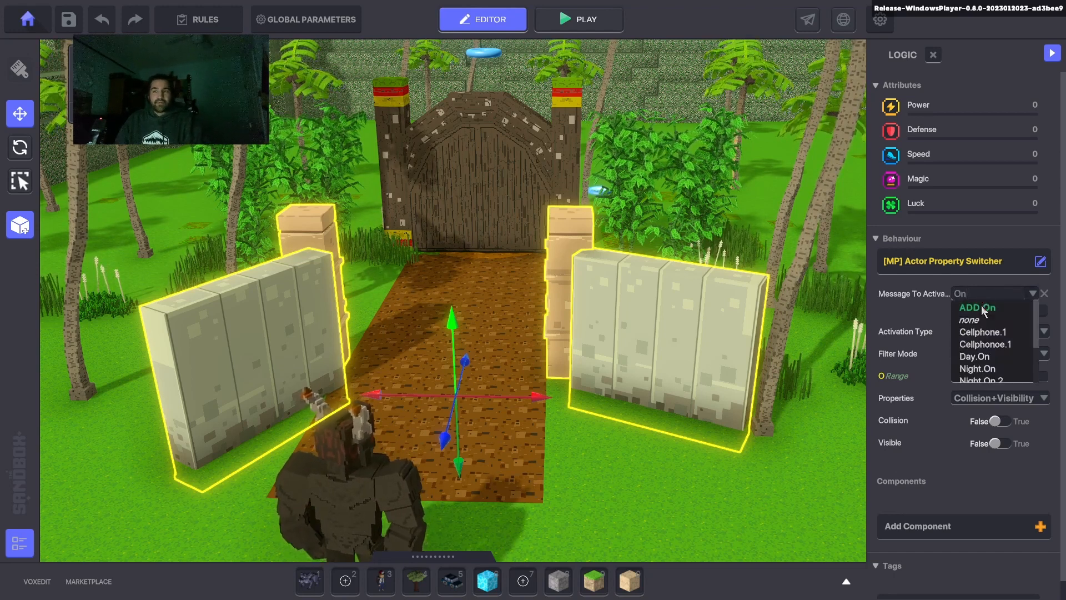
click(981, 308)
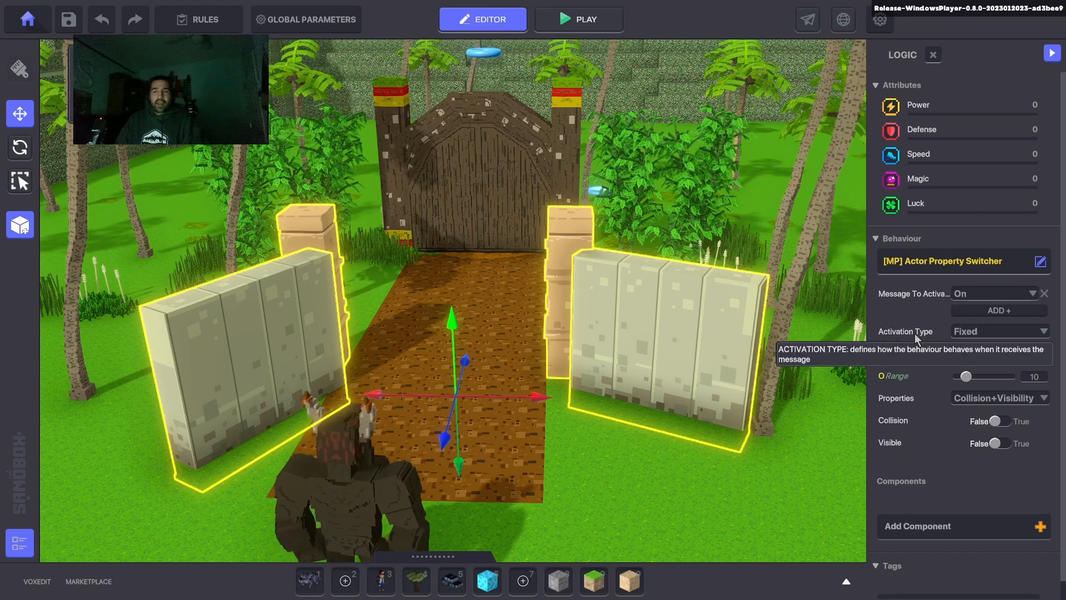
click(978, 331)
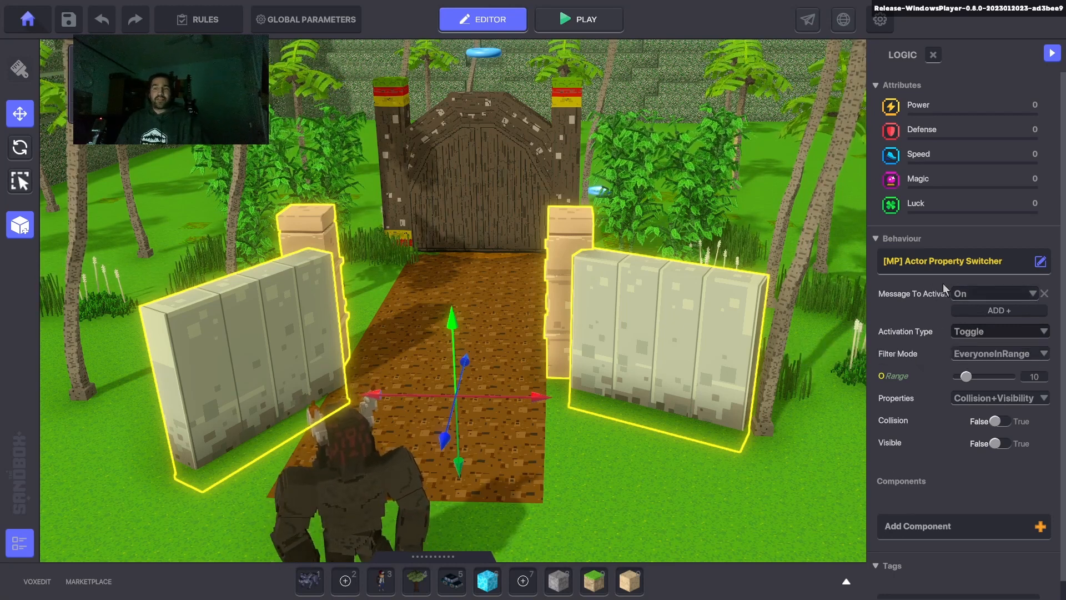
- In the Gateway Door's logic settings, set both Message on Open and Message on Close to On
click(484, 147)
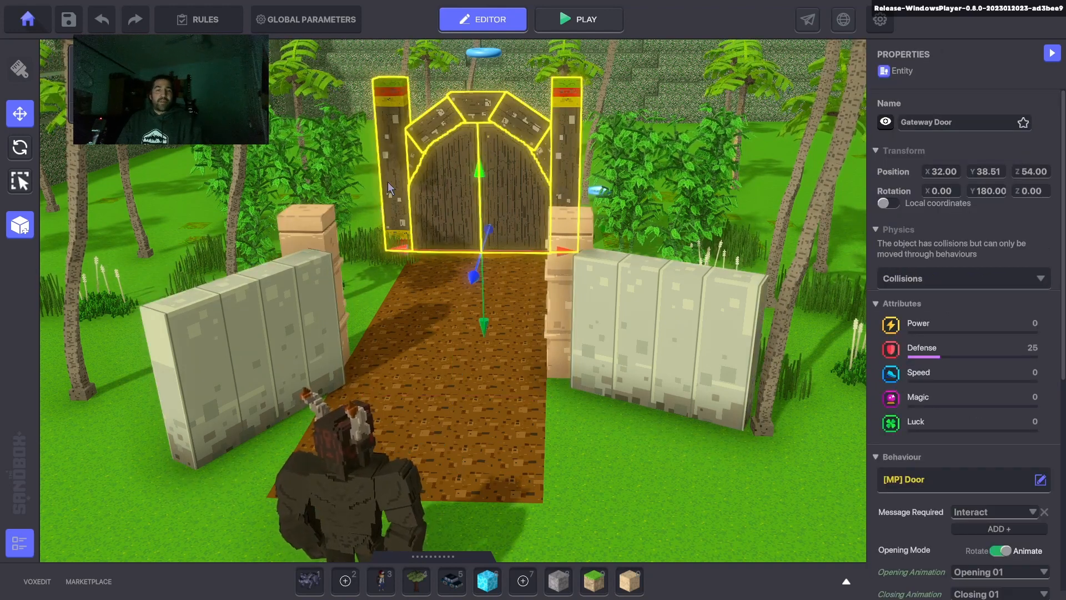
scroll(1004, 446, down, 3)
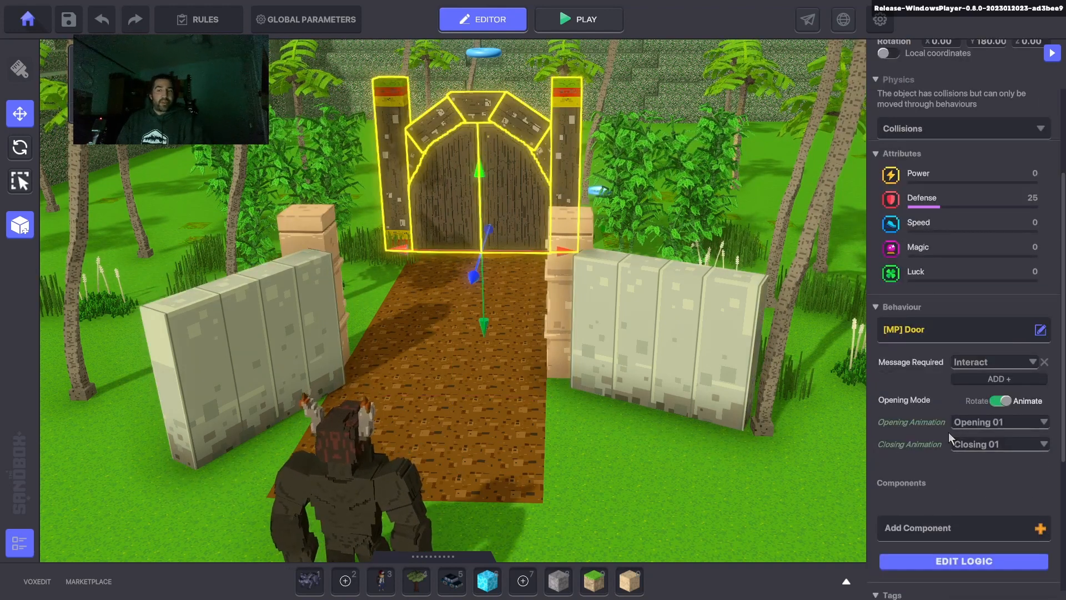
click(938, 562)
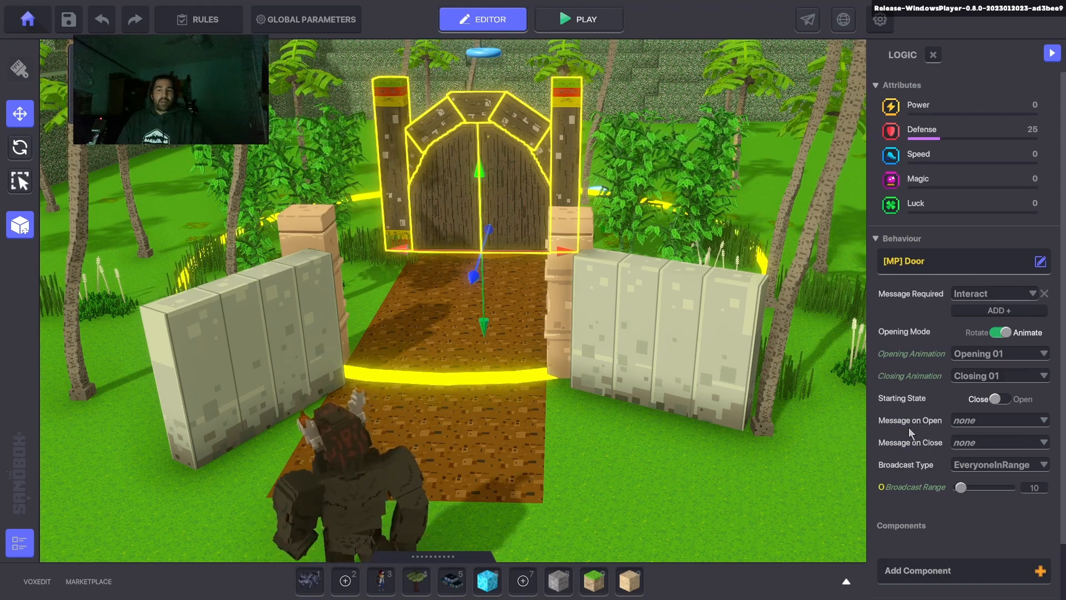
click(977, 424)
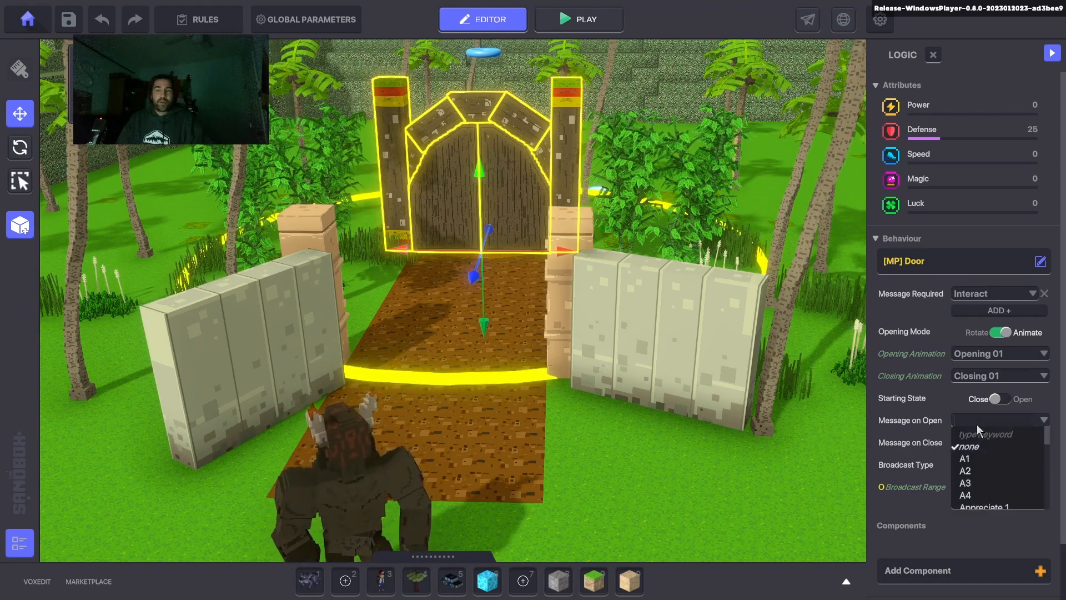
text(On)
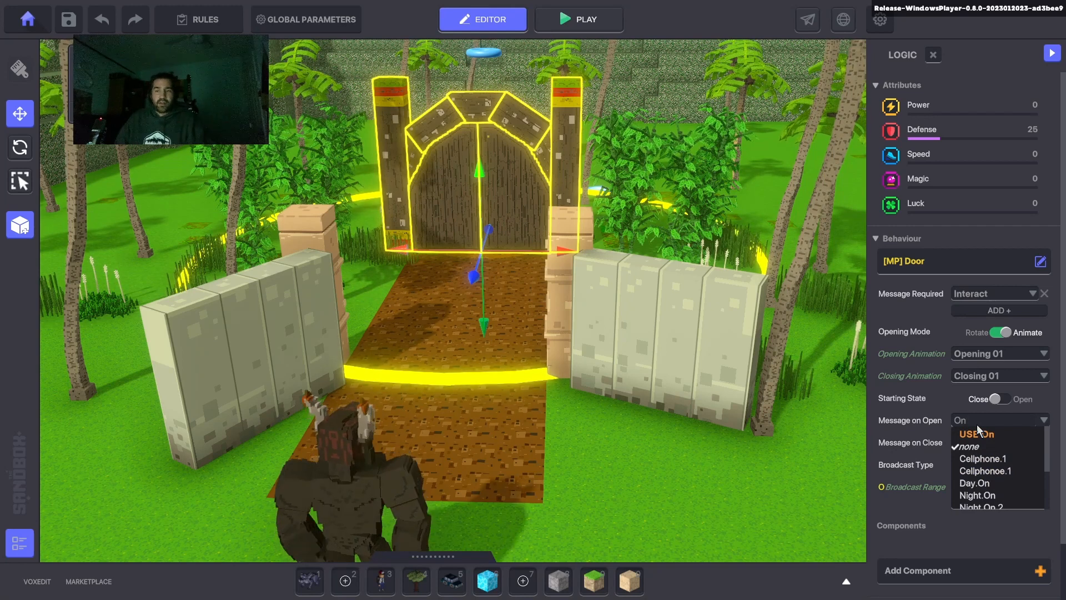
click(982, 435)
click(976, 441)
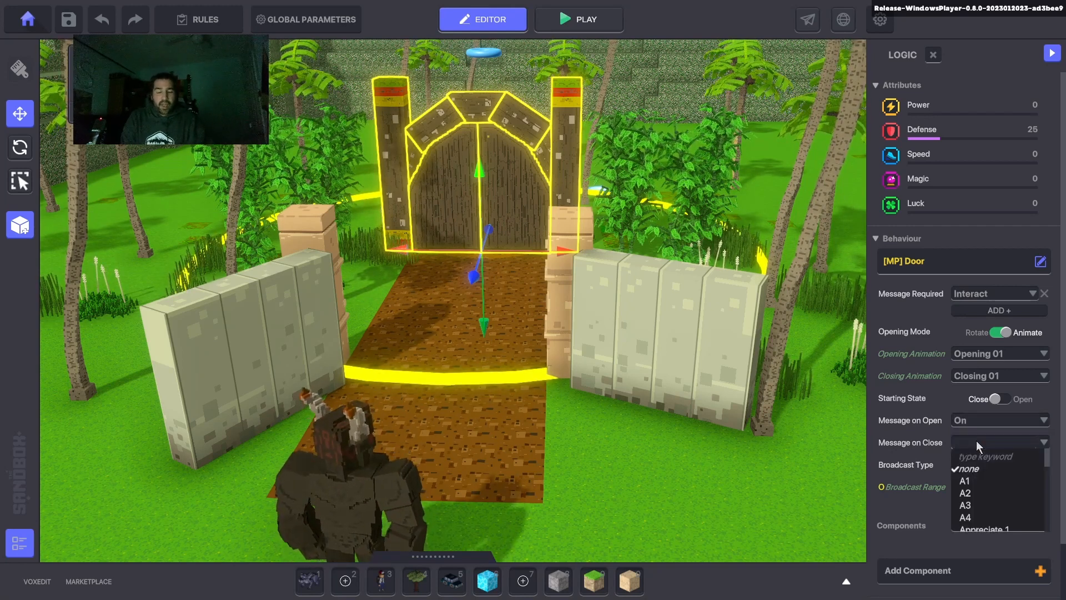
text(On)
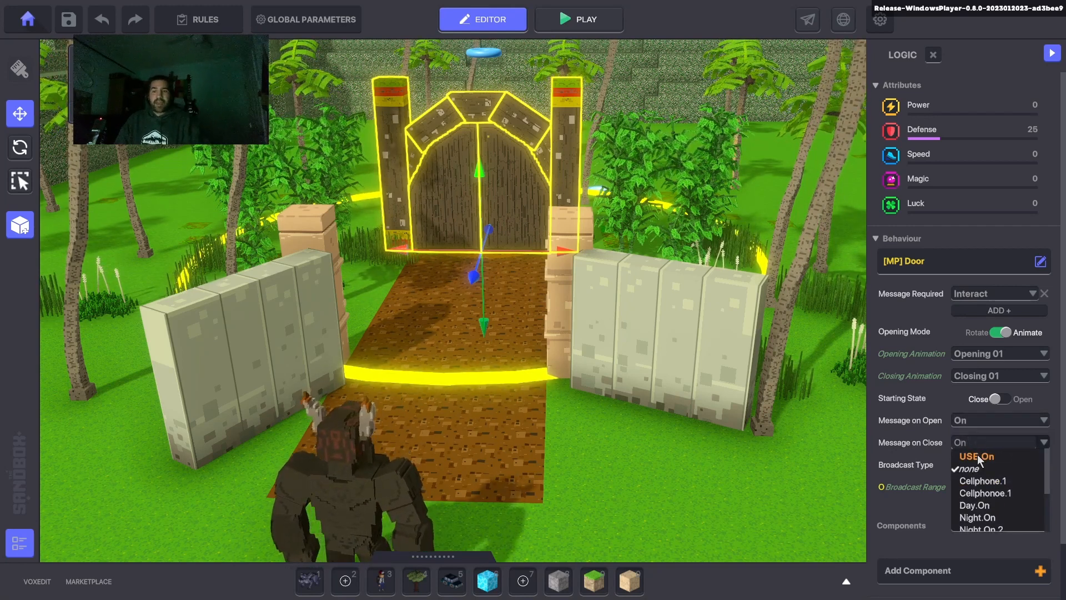
click(977, 455)
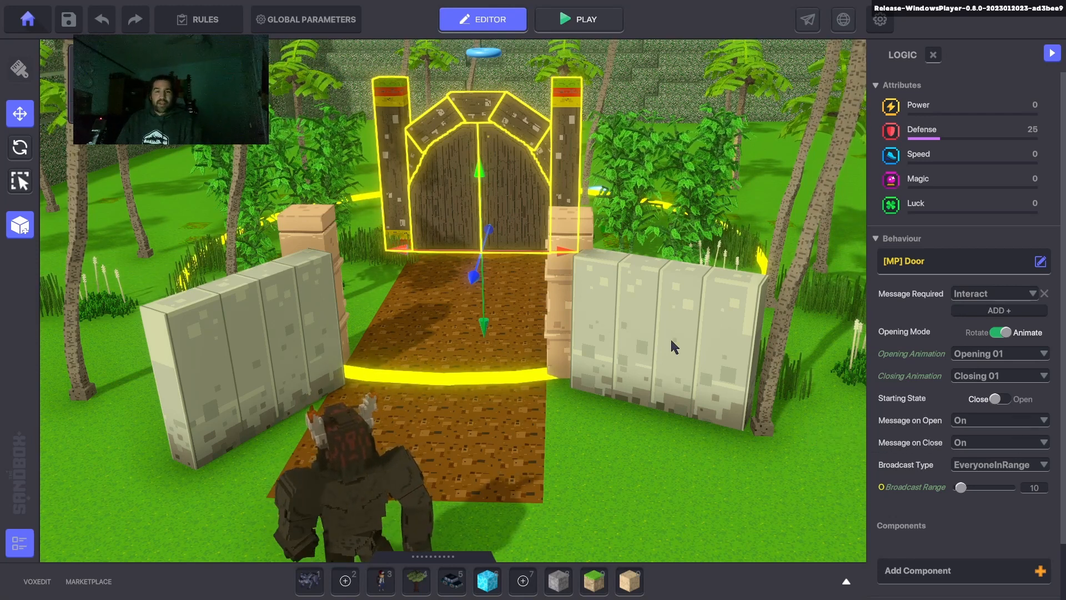
- Reselect all four DOORHIDER blocks, set their switched property to Collision only, and open their logic settings
right_drag(582, 303, 578, 344)
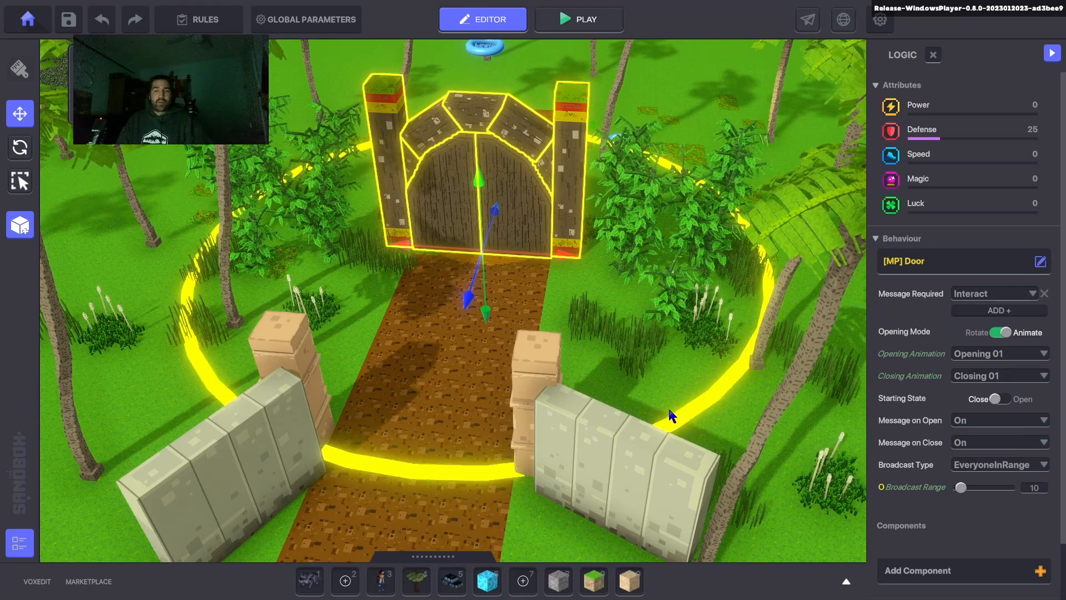
middle_drag(558, 396, 566, 382)
click(562, 320)
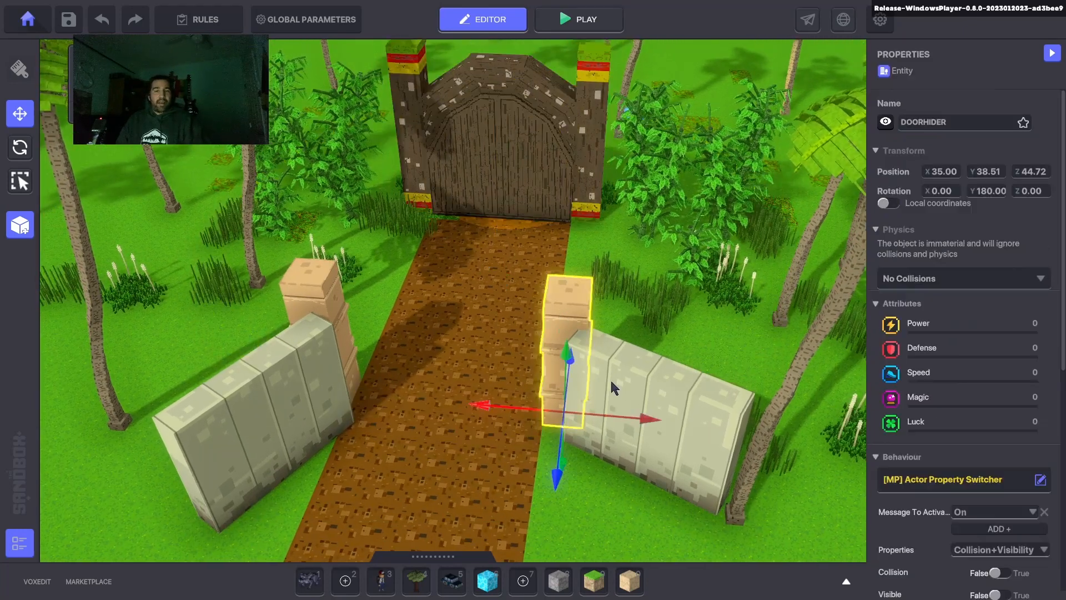
ctrl+click(619, 389)
ctrl+click(303, 392)
ctrl+click(312, 311)
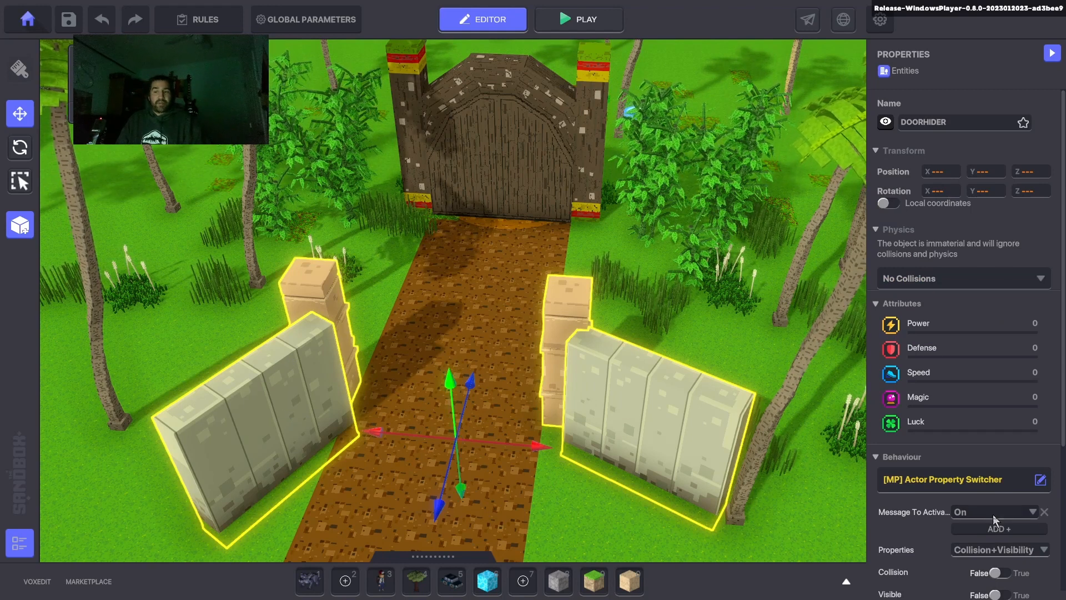
scroll(977, 488, down, 3)
click(984, 453)
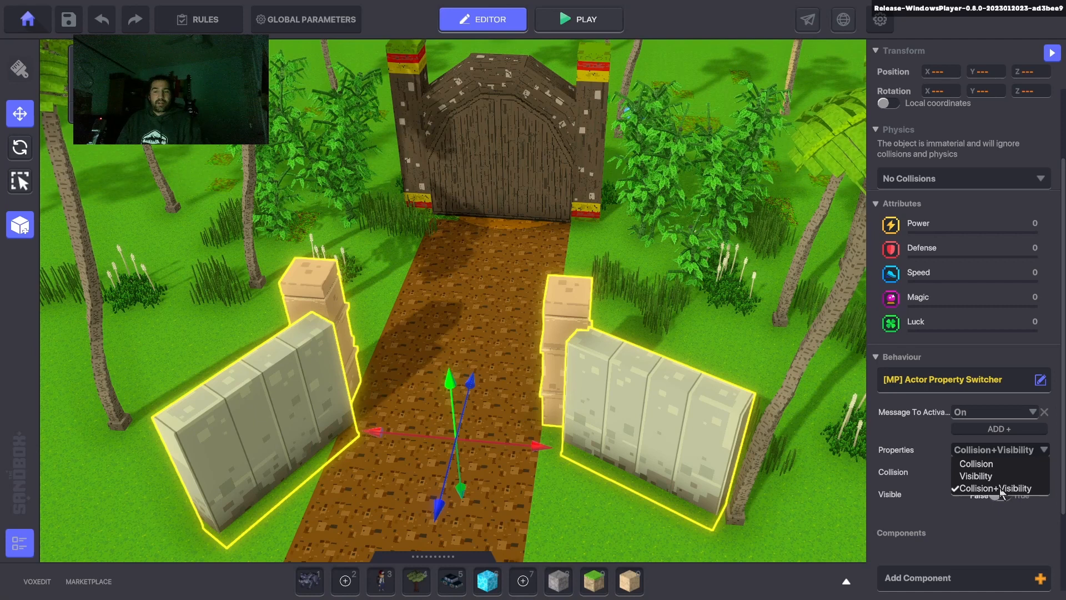
click(969, 464)
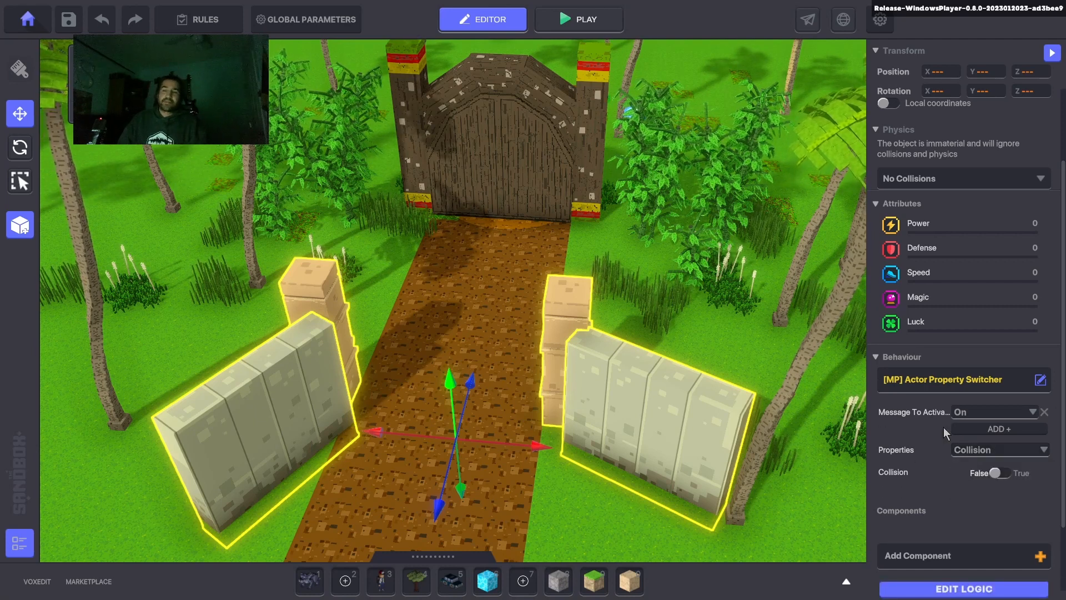
click(937, 587)
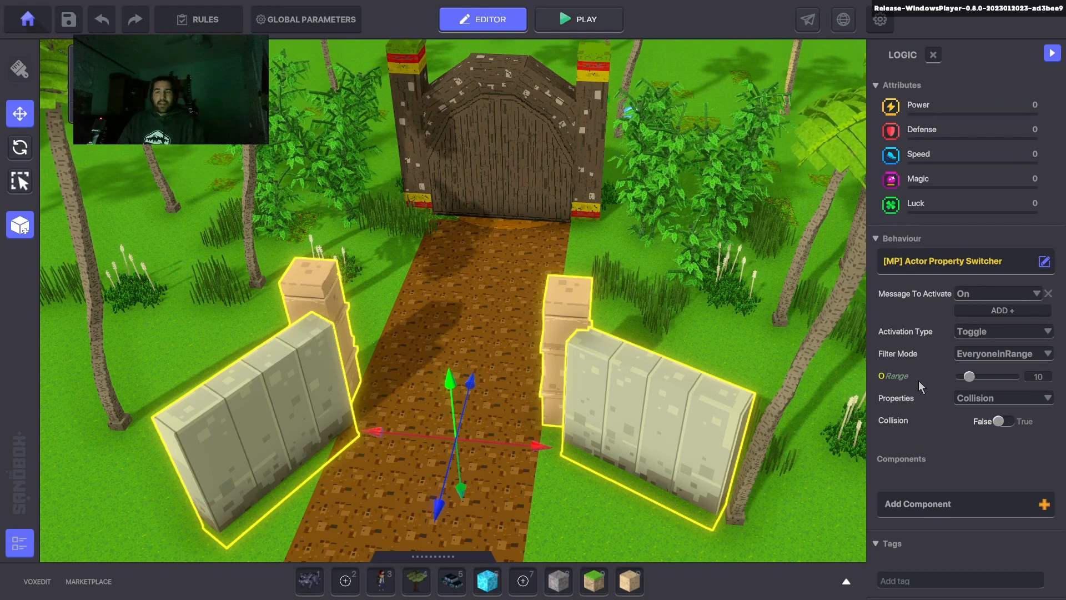
- Try the Fixed activation type on the DOORHIDER blocks and switch it back to Toggle
click(977, 333)
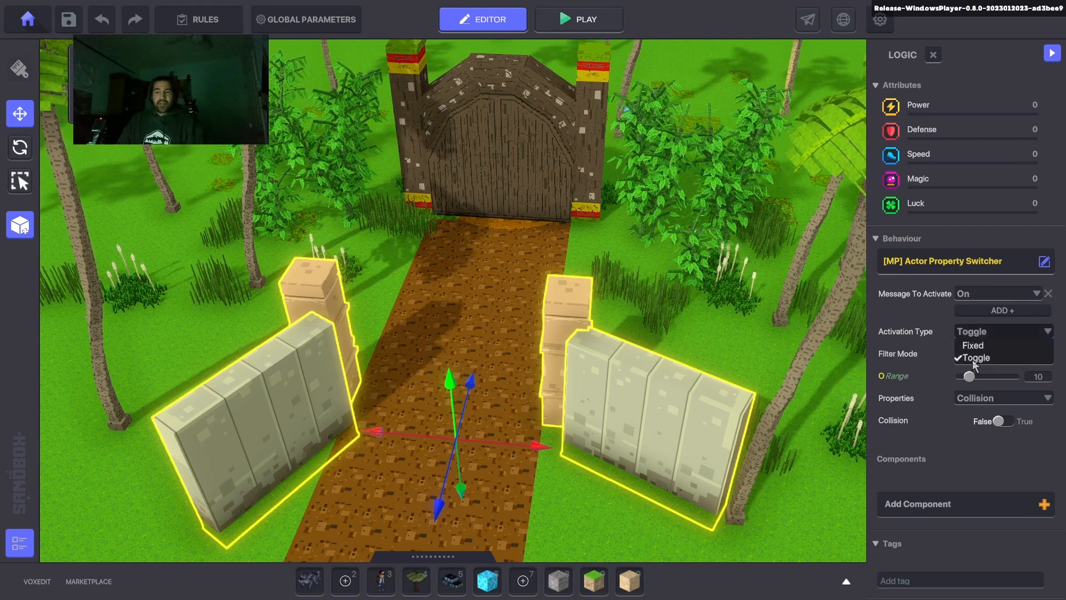
click(976, 358)
click(971, 331)
click(974, 345)
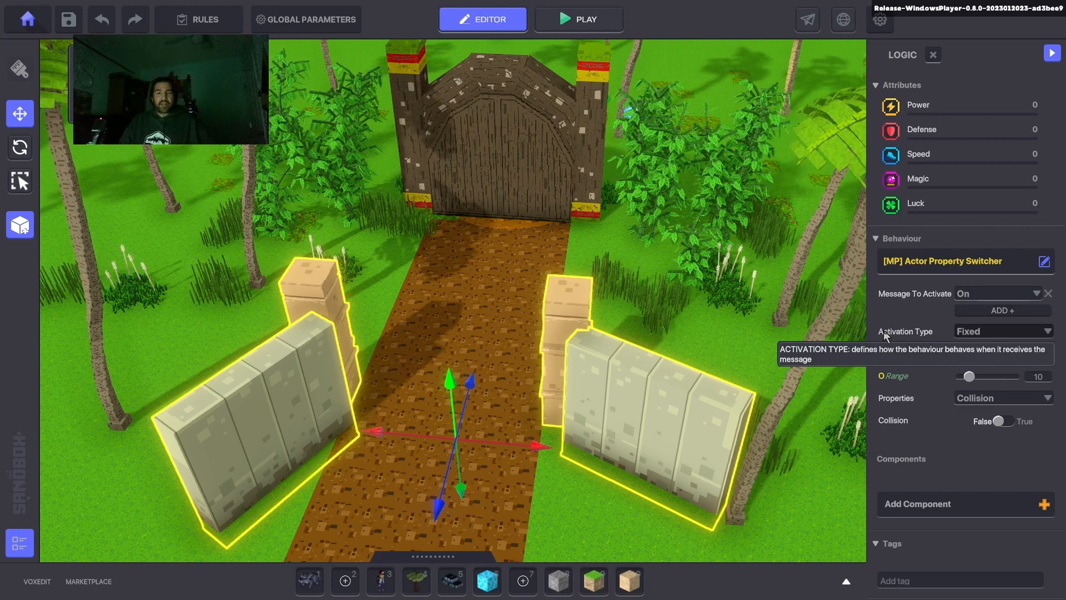
click(980, 330)
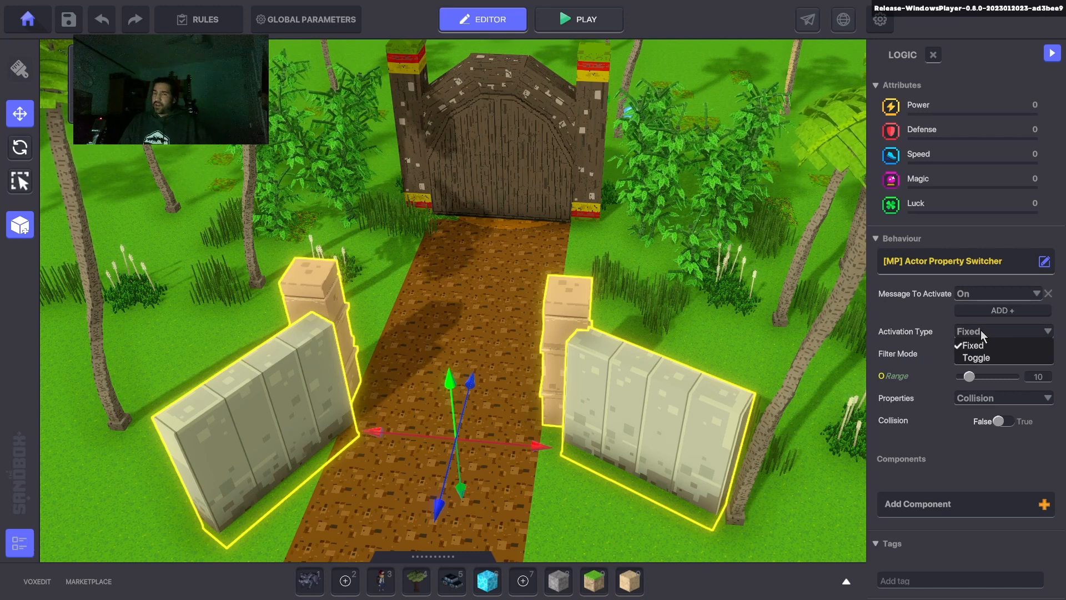
click(978, 357)
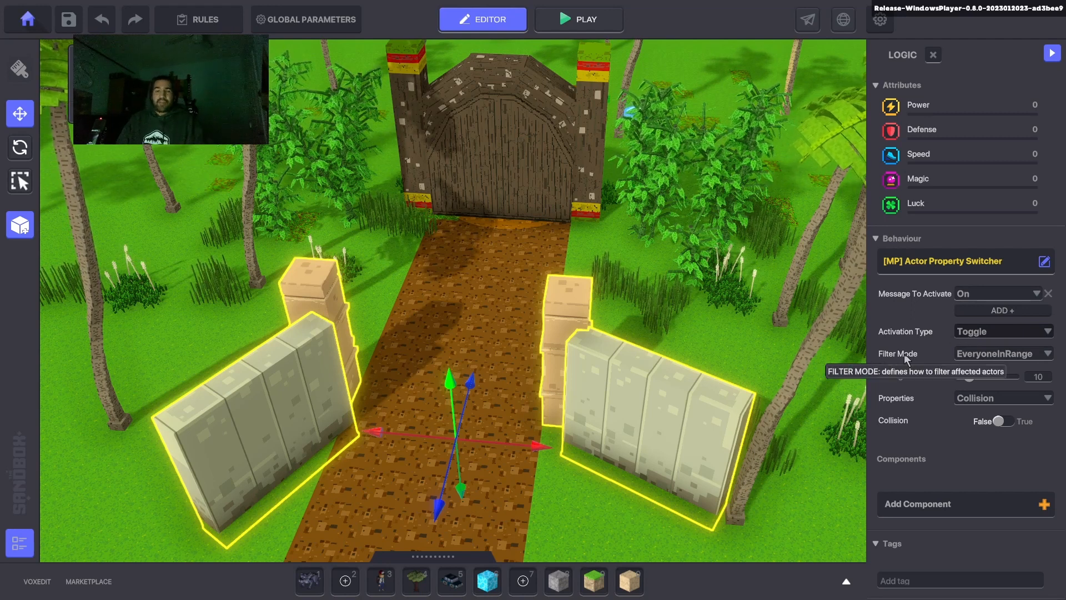
- Set the blocks' filter mode to SpecificTagsInRange and give the blocks the tag ObjectsToToggle, copying the tag text
click(985, 355)
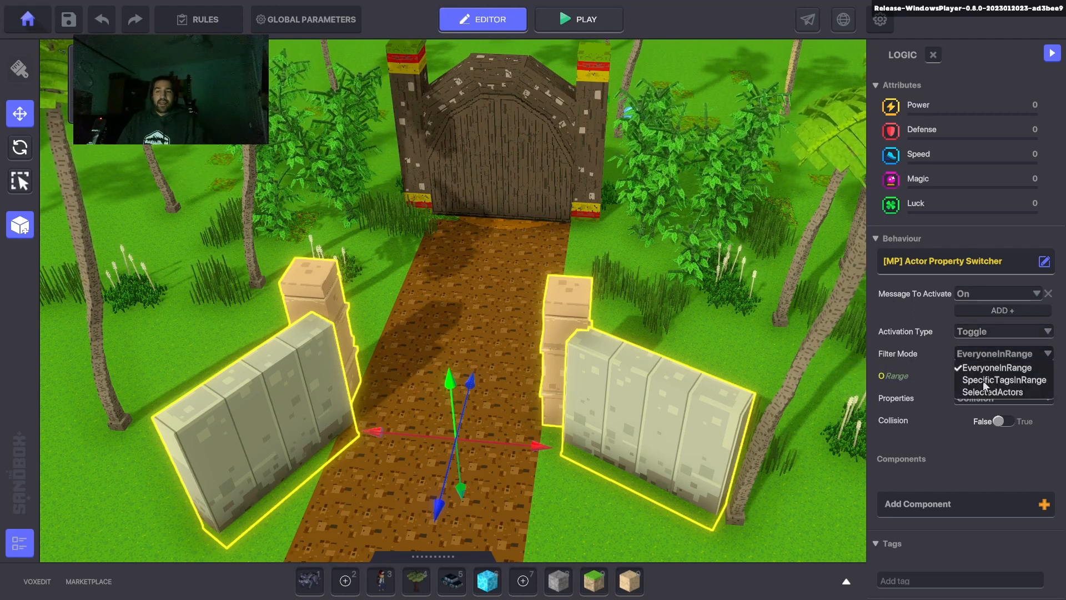
click(983, 381)
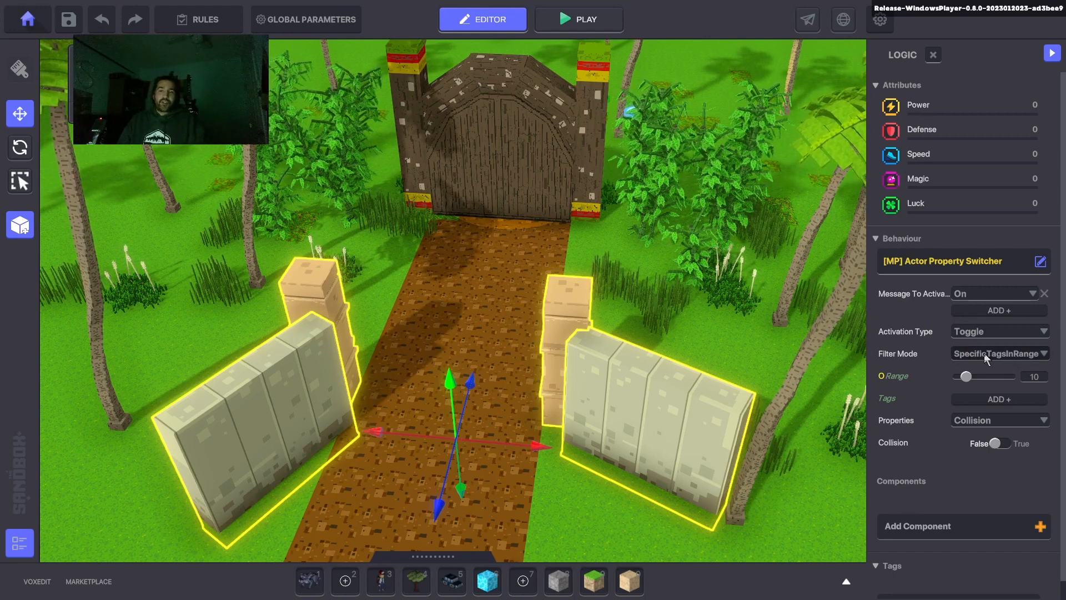
scroll(717, 397, down, 1)
scroll(937, 476, down, 1)
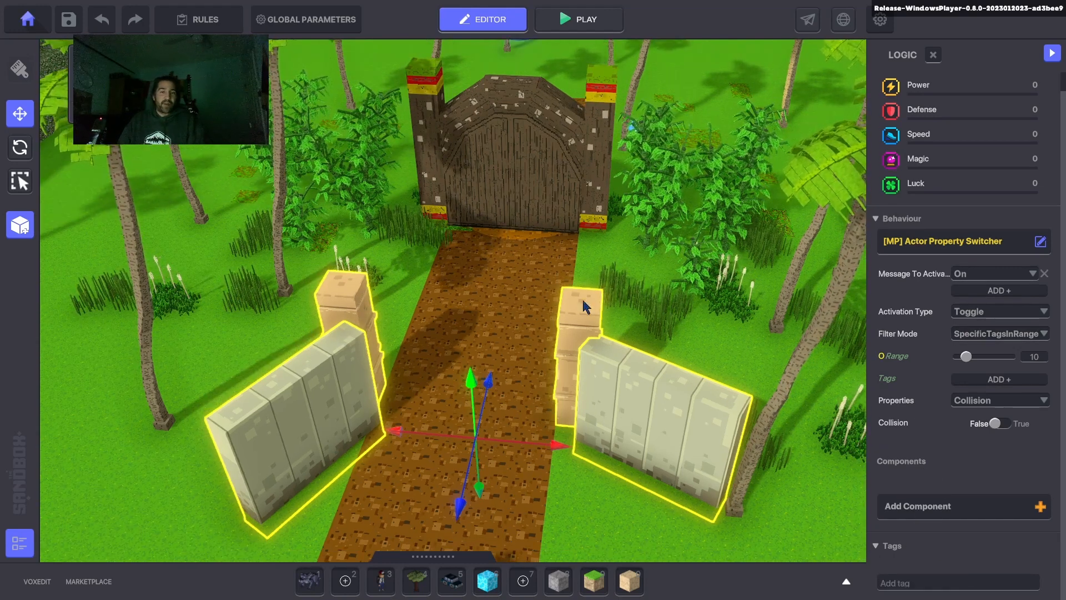
click(946, 585)
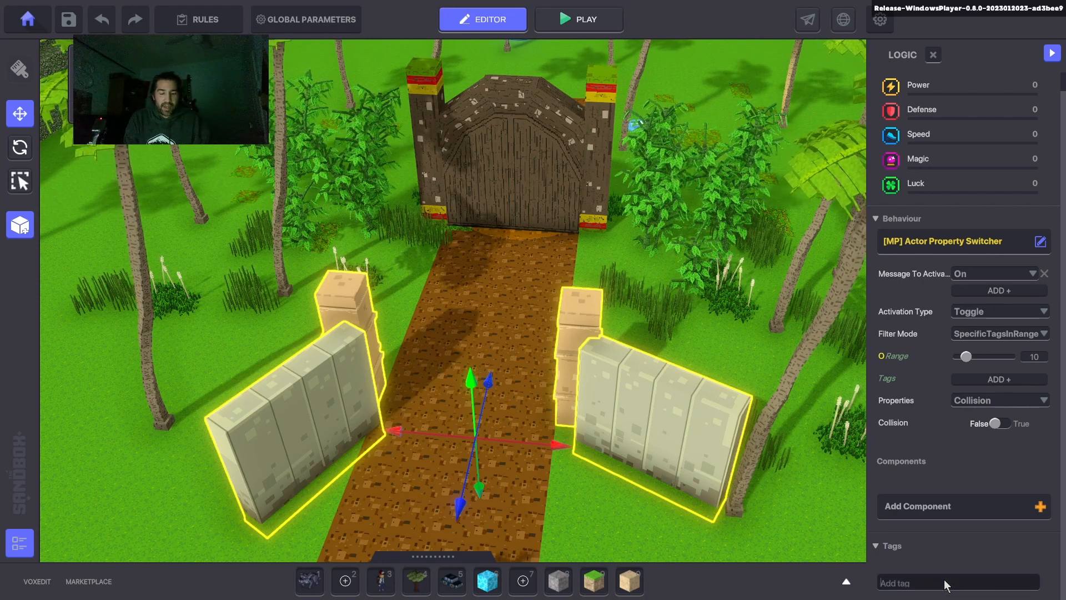
text(Objects)
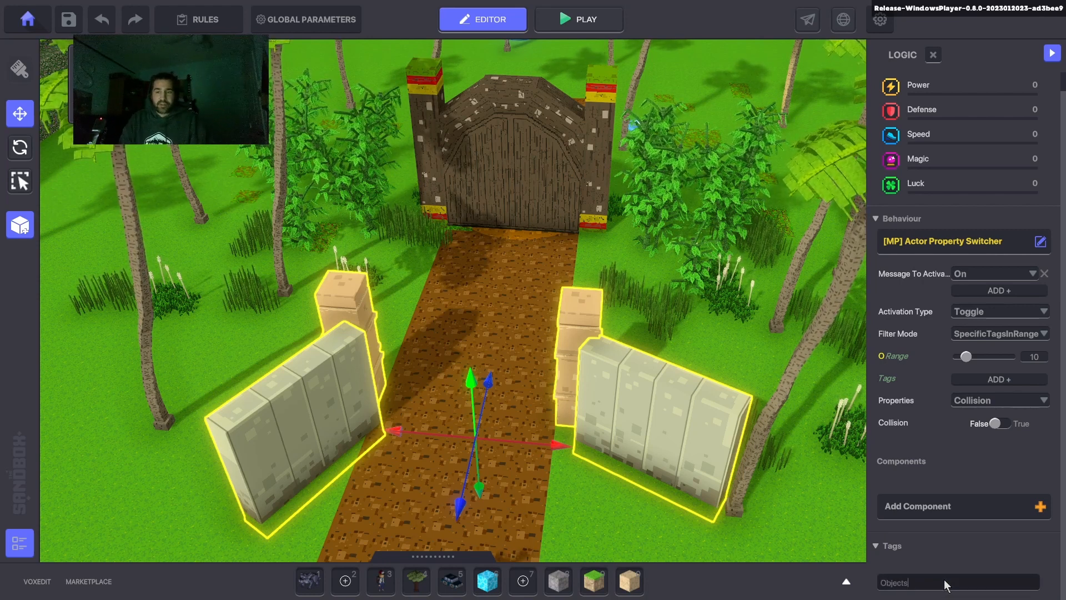
text(ToTo)
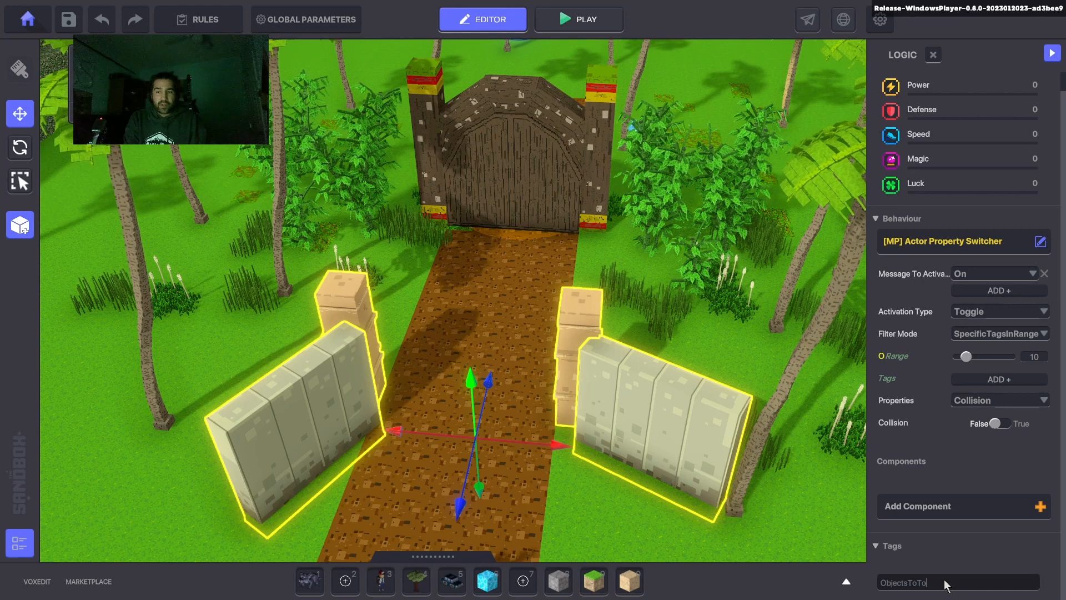
text(ggle)
key(ctrl+a)
key(ctrl+c)
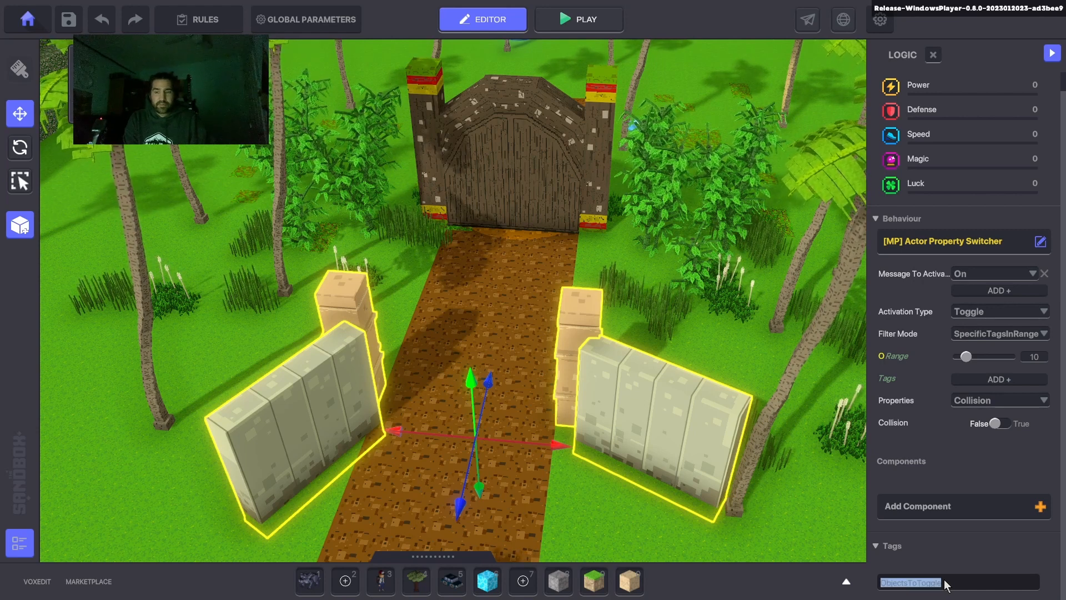
key(Return)
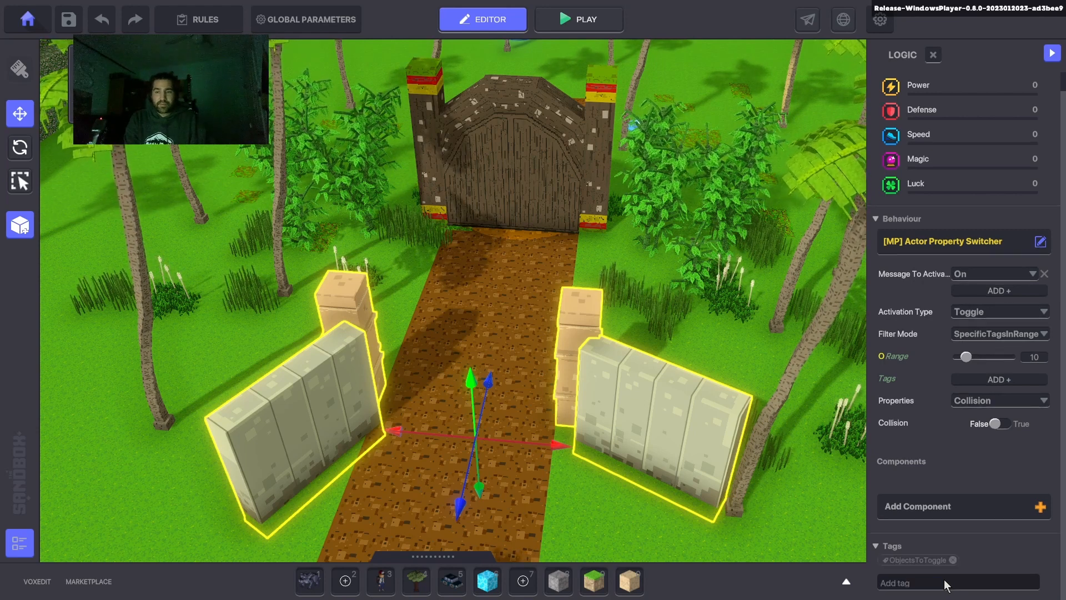
- Add a filter tag to the Actor Property Switcher behaviour and fill it with ObjectsToToggle
click(975, 379)
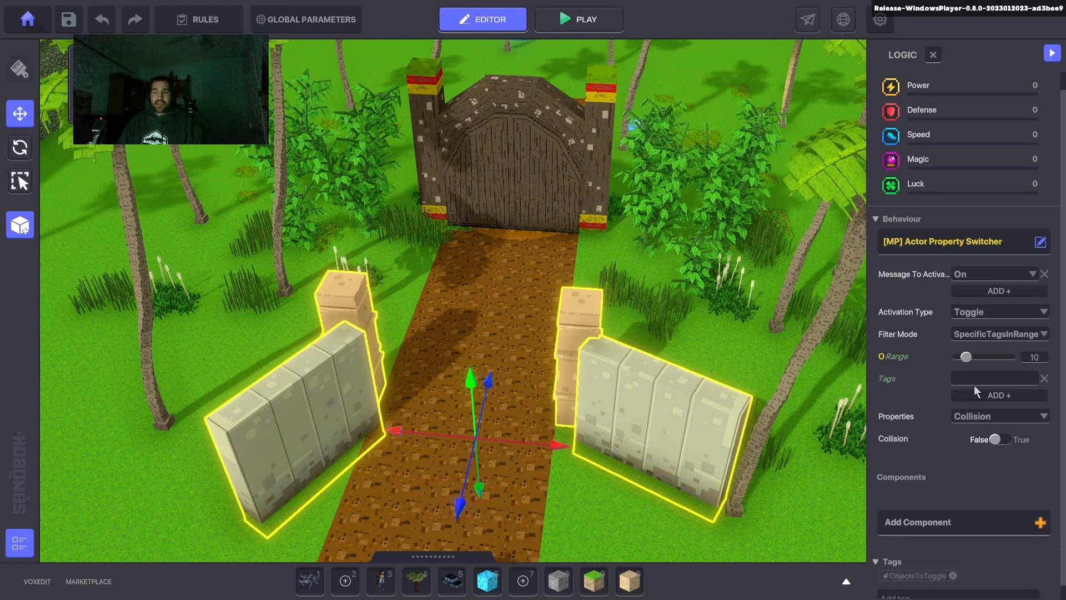
click(975, 377)
key(ctrl+v)
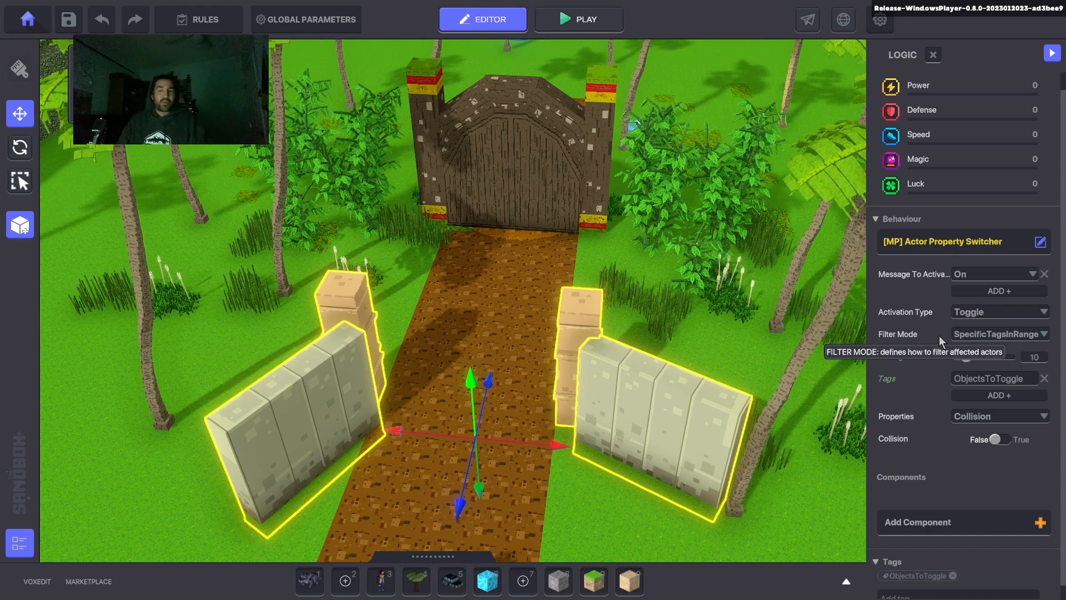
click(997, 335)
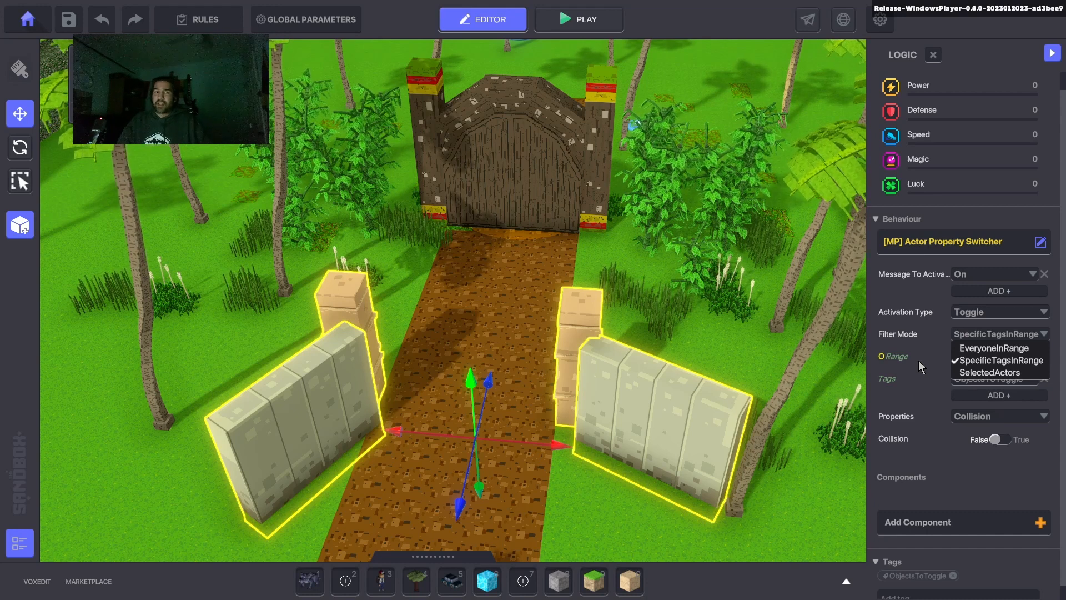
click(512, 355)
right_drag(525, 358, 506, 367)
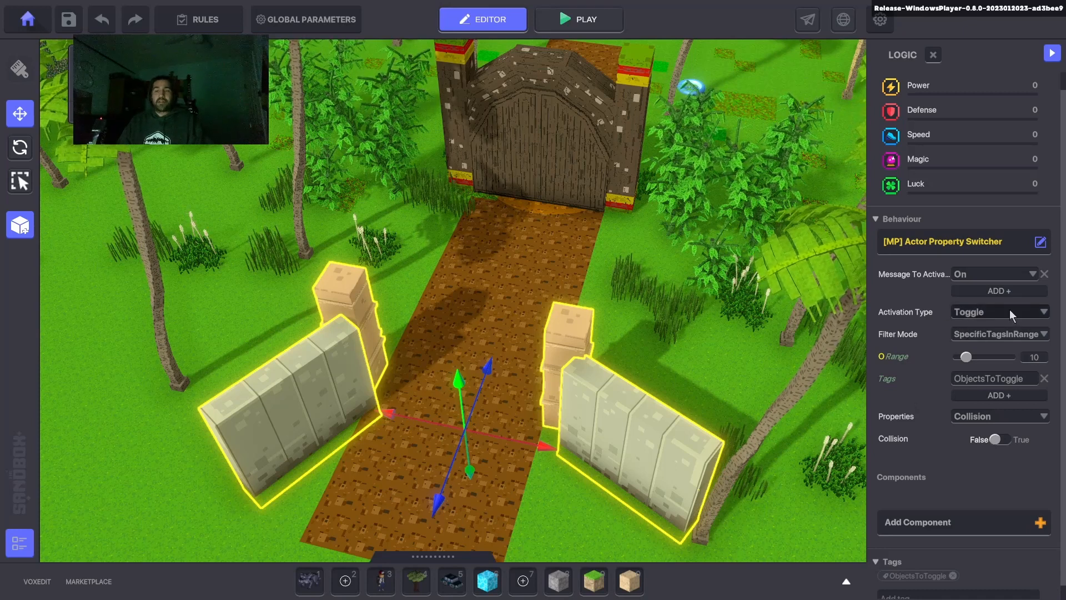
scroll(1009, 308, down, 1)
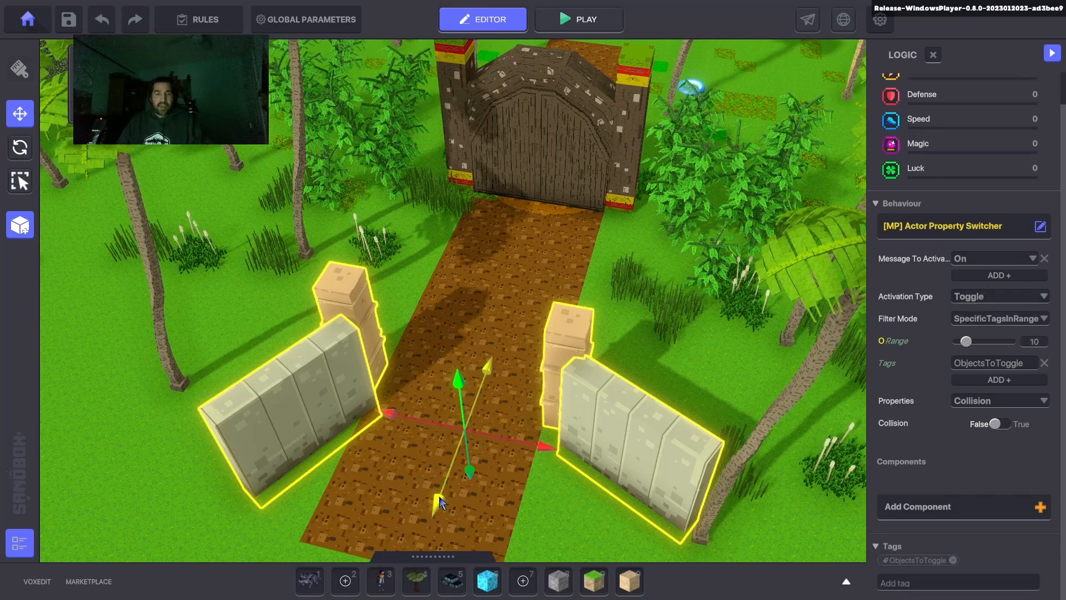
- Move the four selected DOORHIDER blocks along the path into place at the gate and close their logic settings
drag(439, 502, 554, 276)
right_drag(555, 276, 504, 360)
drag(561, 275, 576, 273)
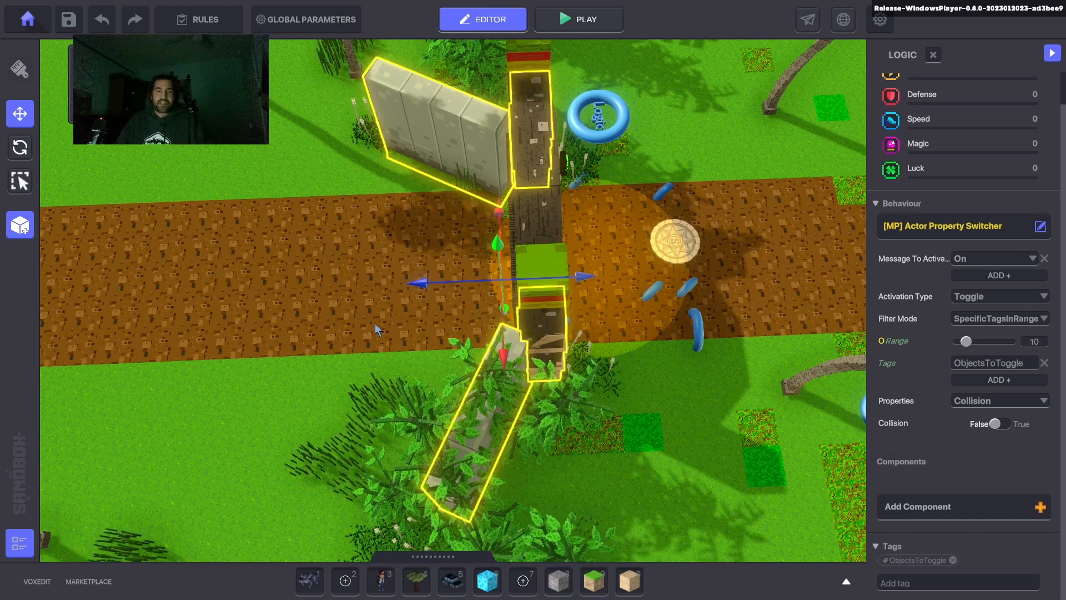
right_drag(375, 323, 414, 289)
scroll(894, 218, up, 2)
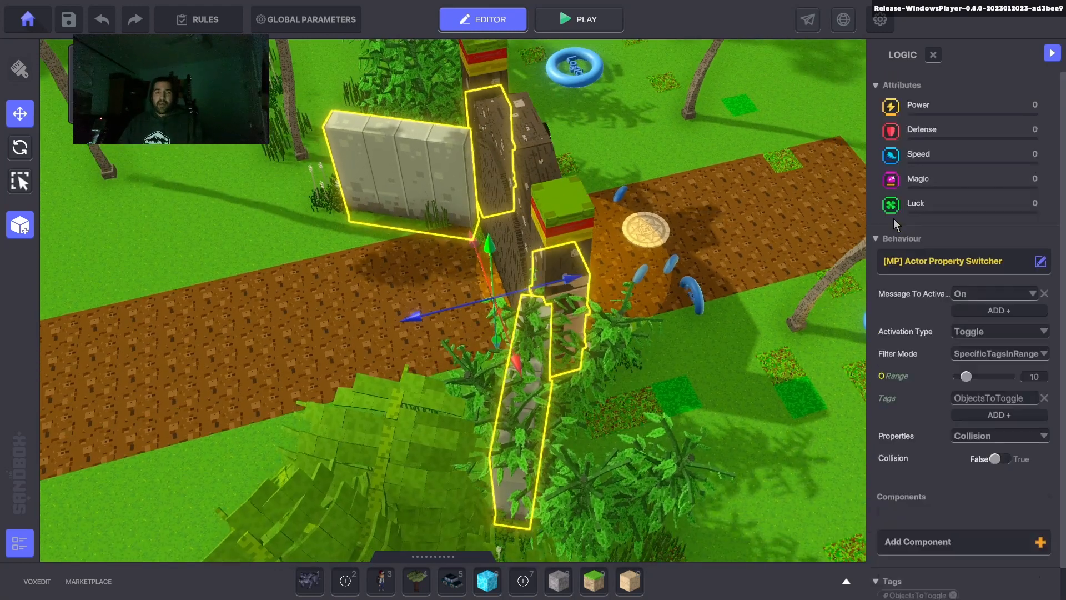
click(934, 55)
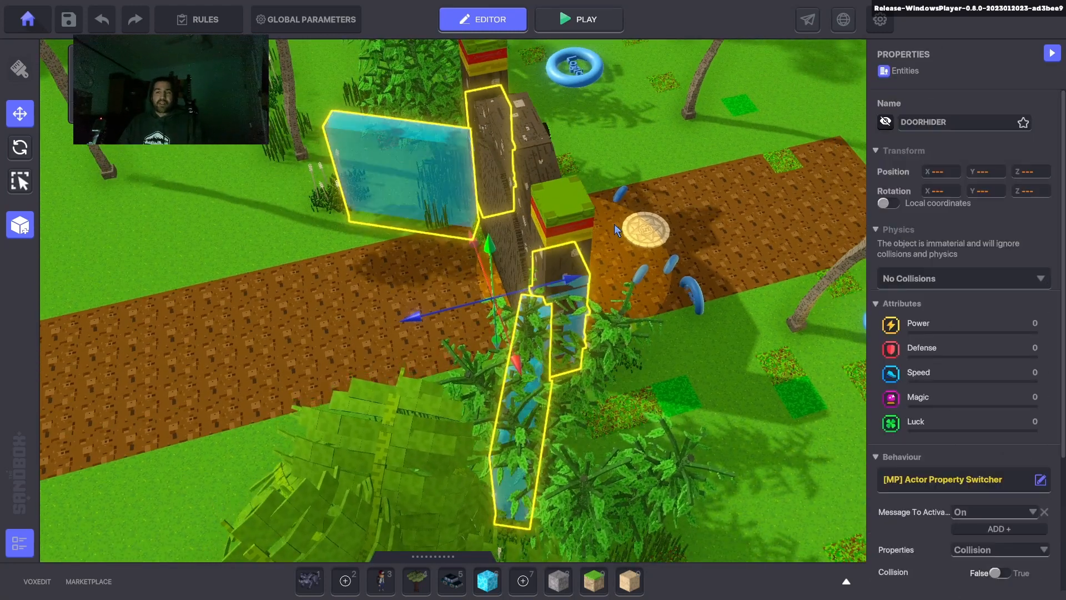
right_drag(436, 269, 564, 246)
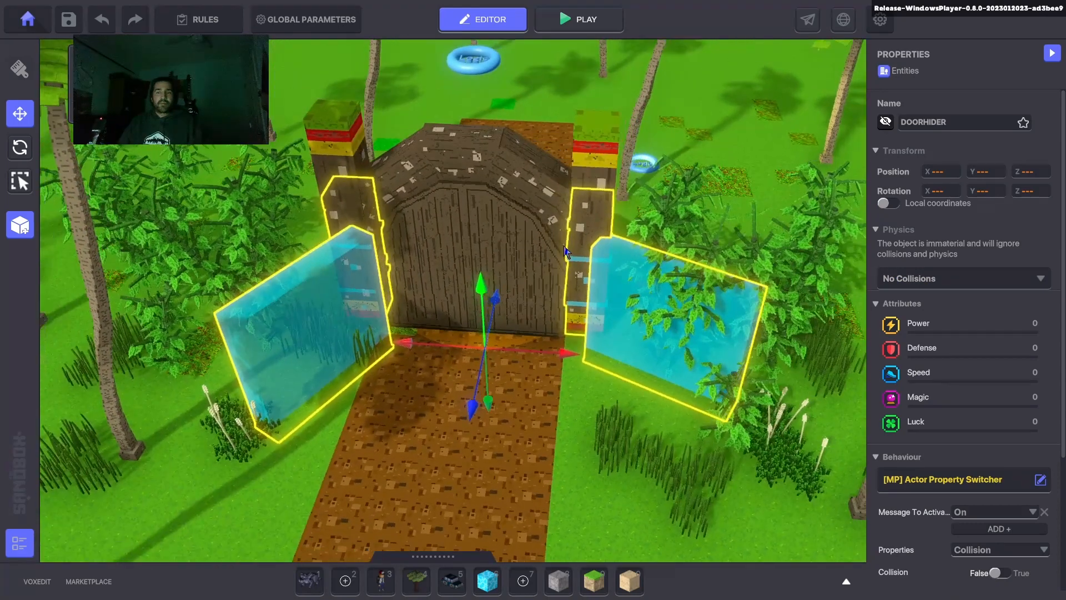
- Set the Actor Property Switcher's Collision value to True in the blocks' logic settings, keeping the filter mode on SpecificTagsInRange
scroll(946, 449, down, 3)
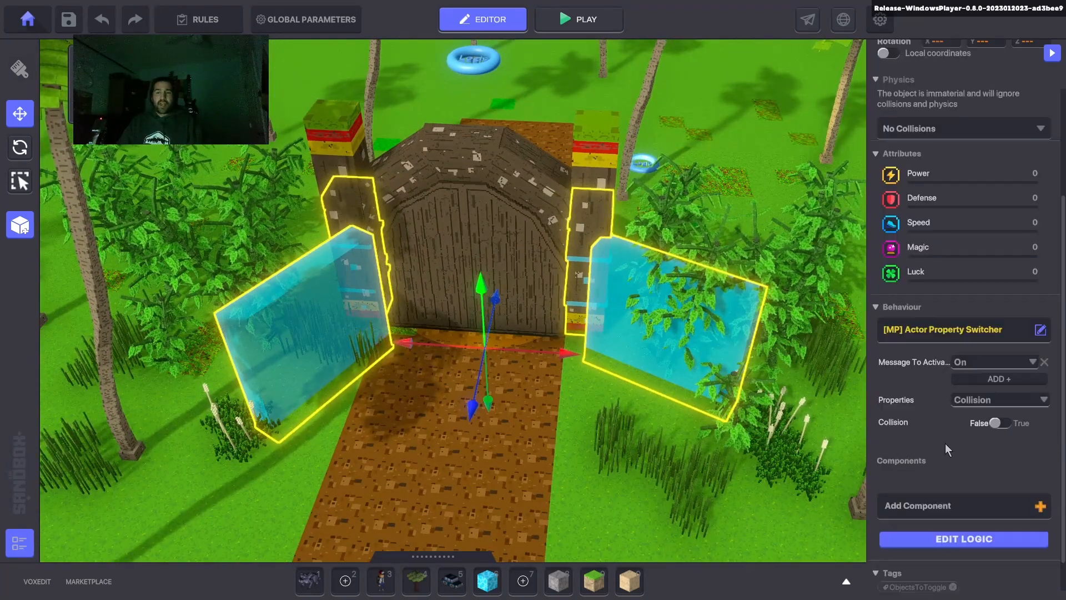
click(1001, 423)
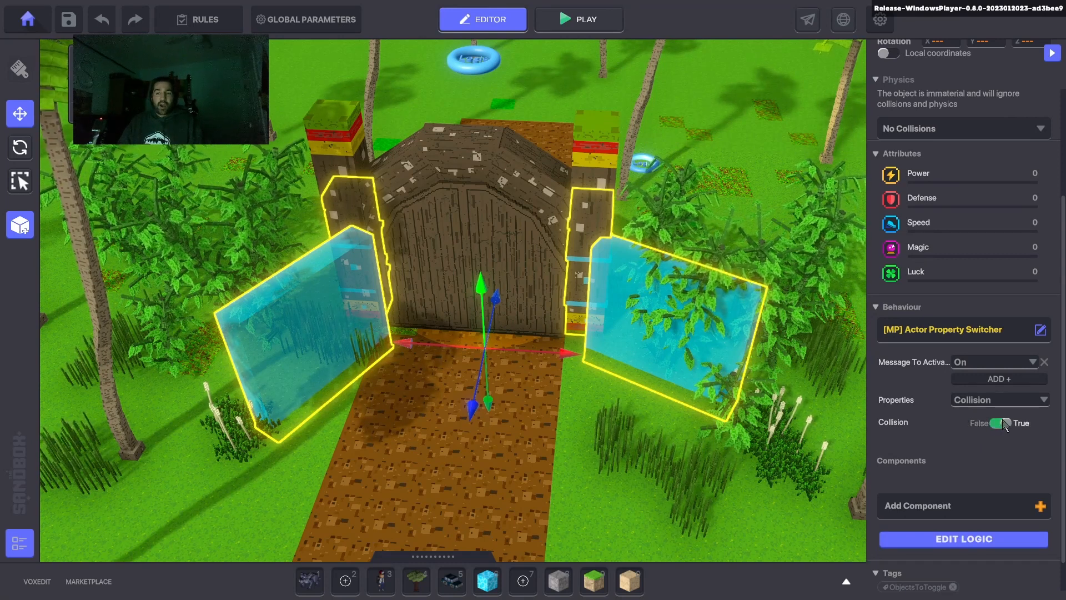
click(983, 540)
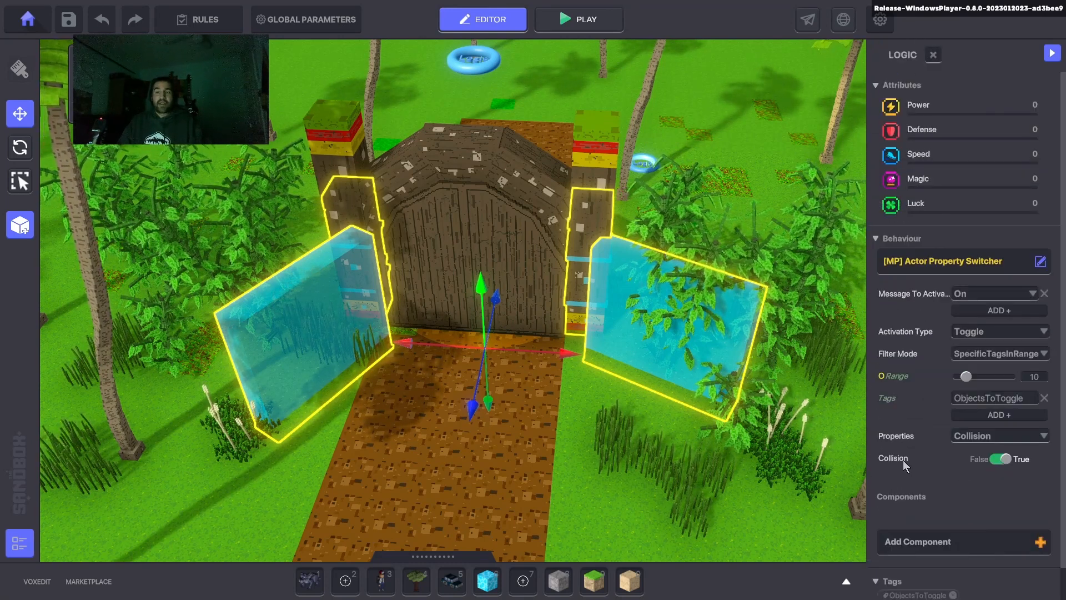
click(1008, 459)
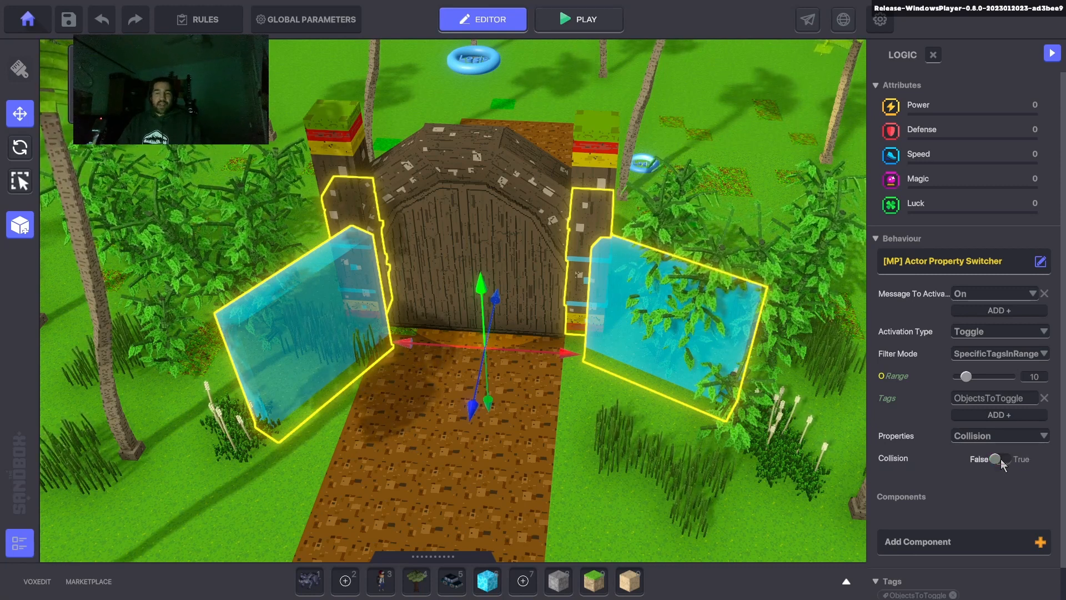
click(1002, 461)
click(1002, 461)
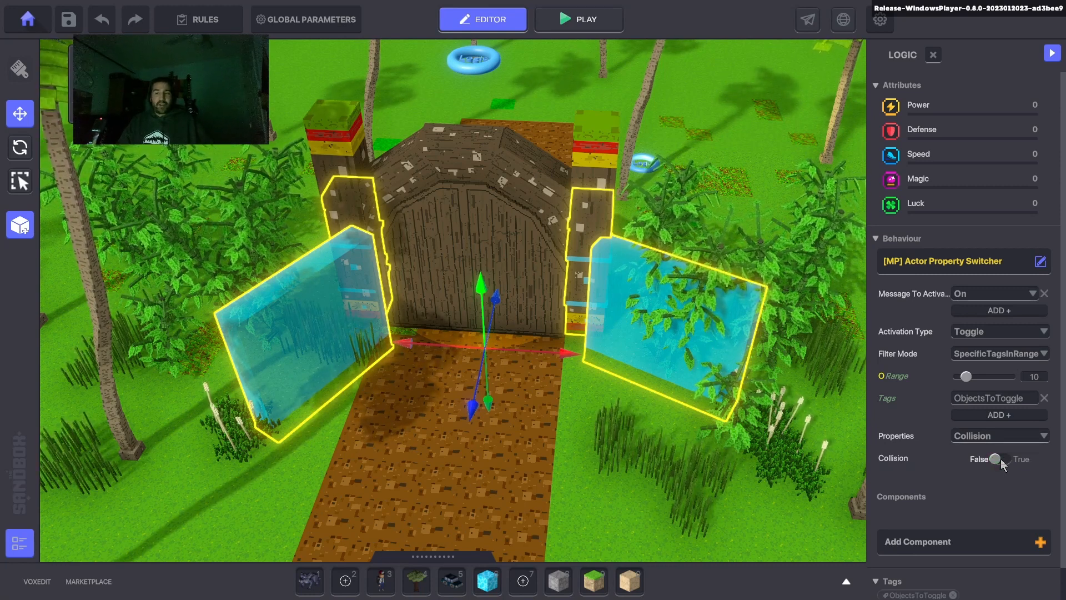
click(999, 460)
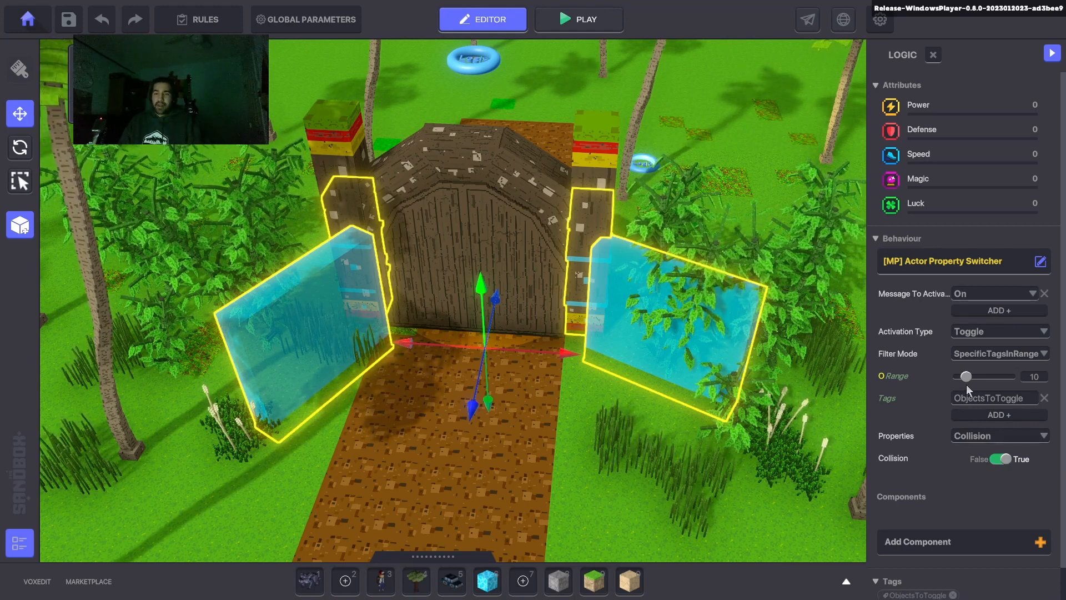
click(961, 357)
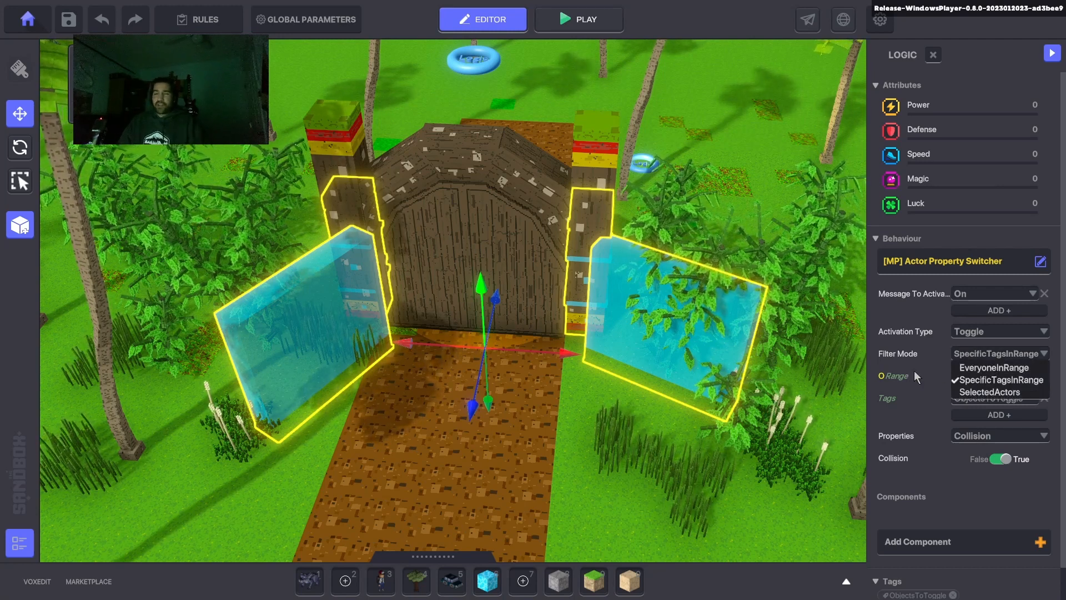
click(982, 380)
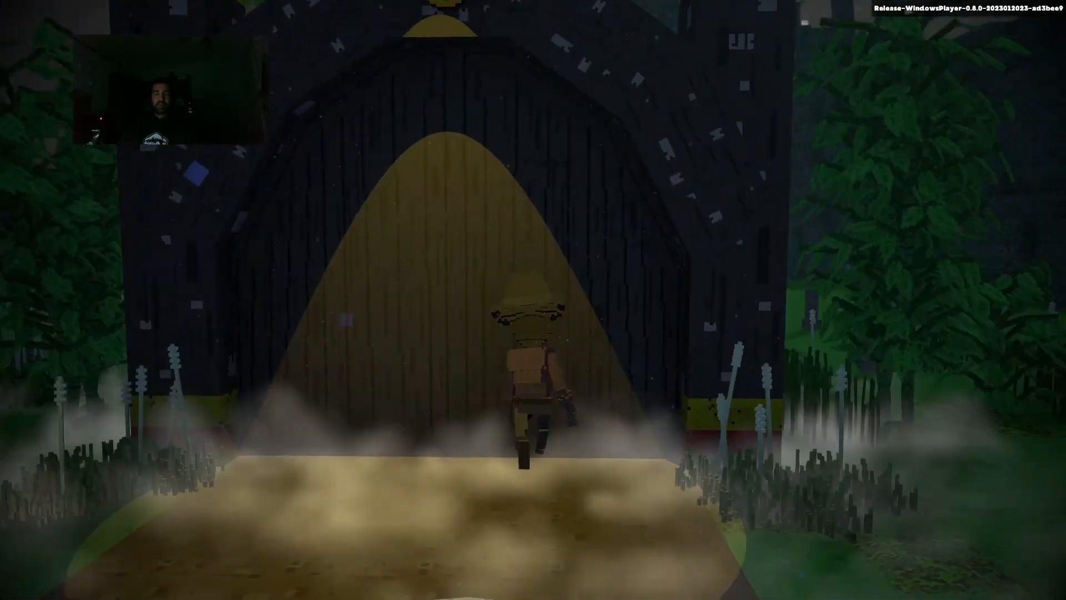
- Play-test the gate by walking the character backwards away from the doors along the path
key(s)
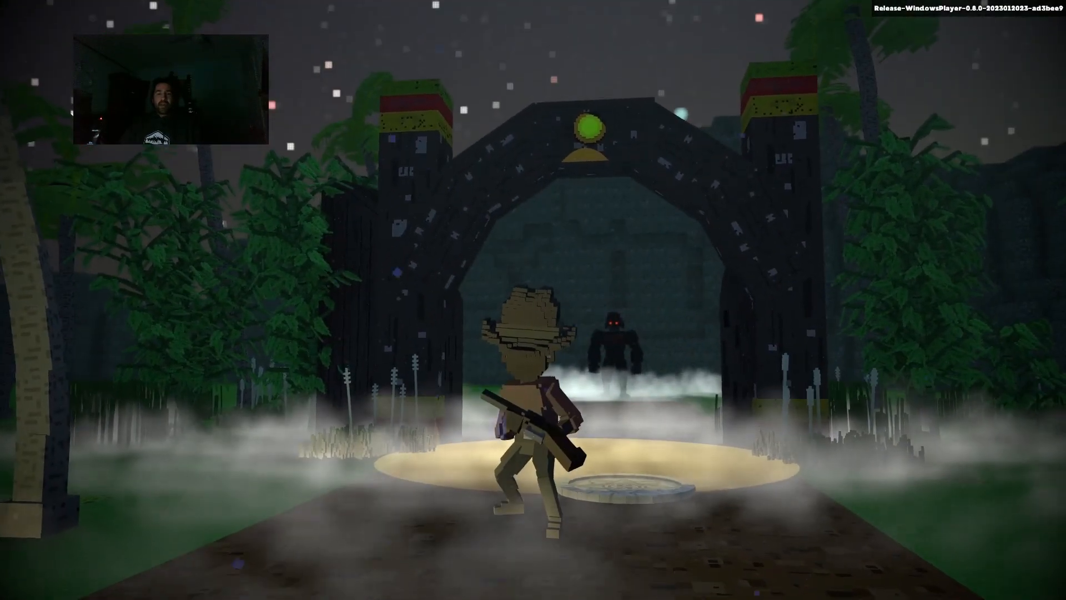
key(s)
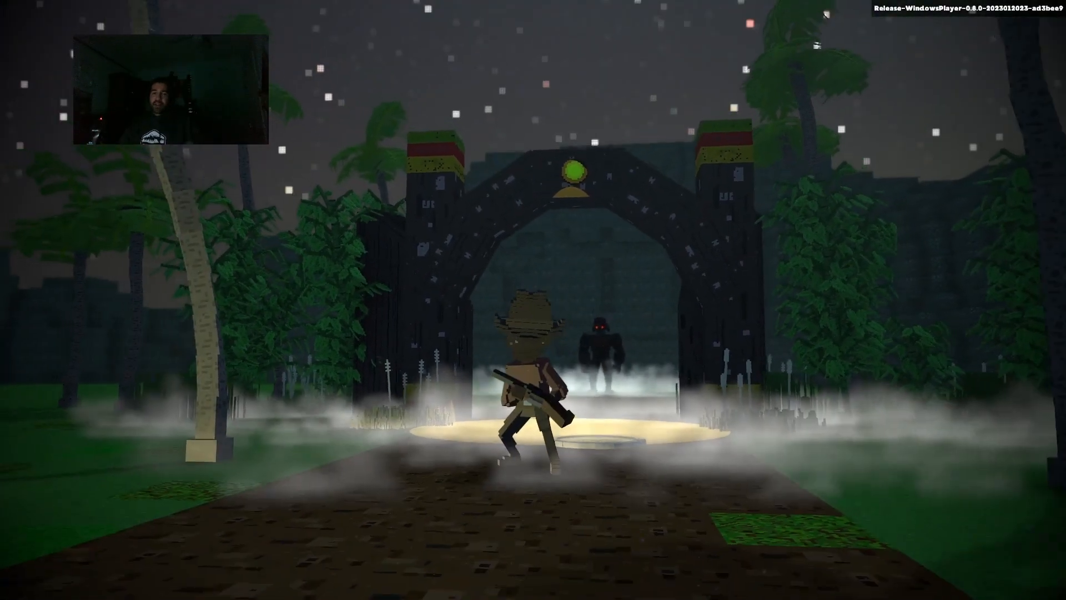